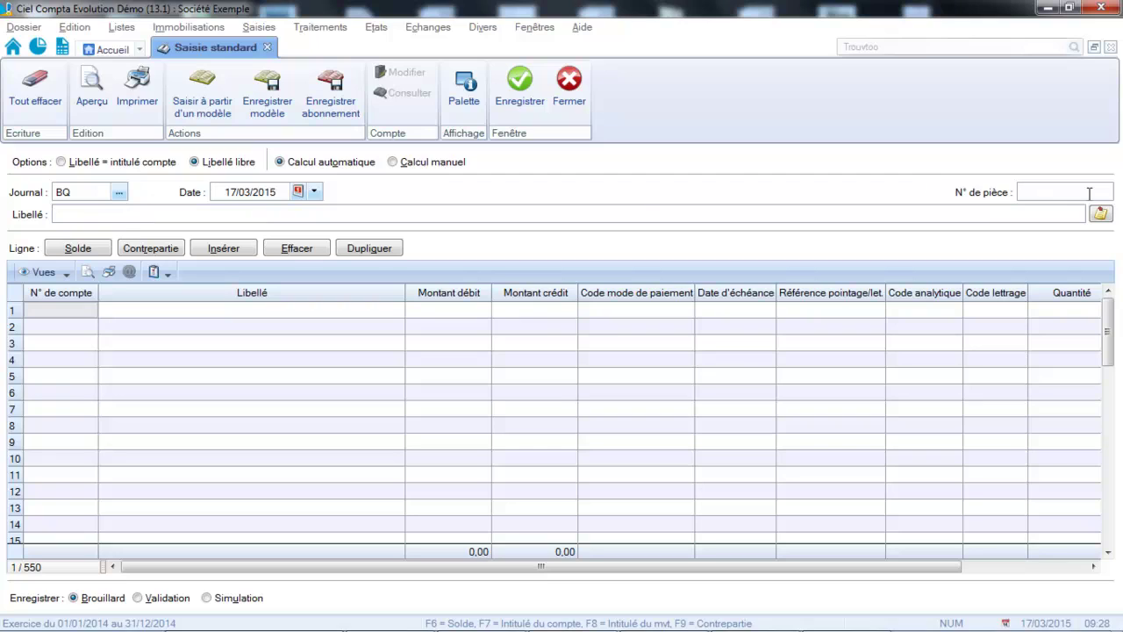
Set the bank journal entry's document number to 50 and its label to "Reglement client FORMEXPERT"
{"action": "left_click", "coordinate": [1081, 190]}
{"action": "type", "text": "50"}
{"action": "key", "text": "Tab"}
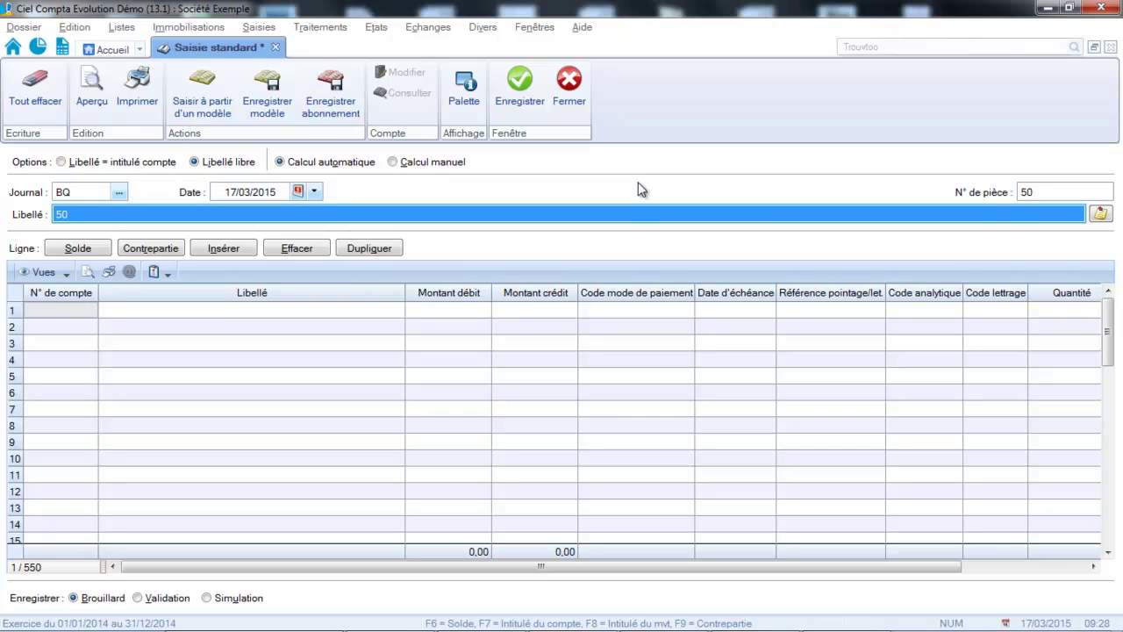
{"action": "key", "text": "BackSpace"}
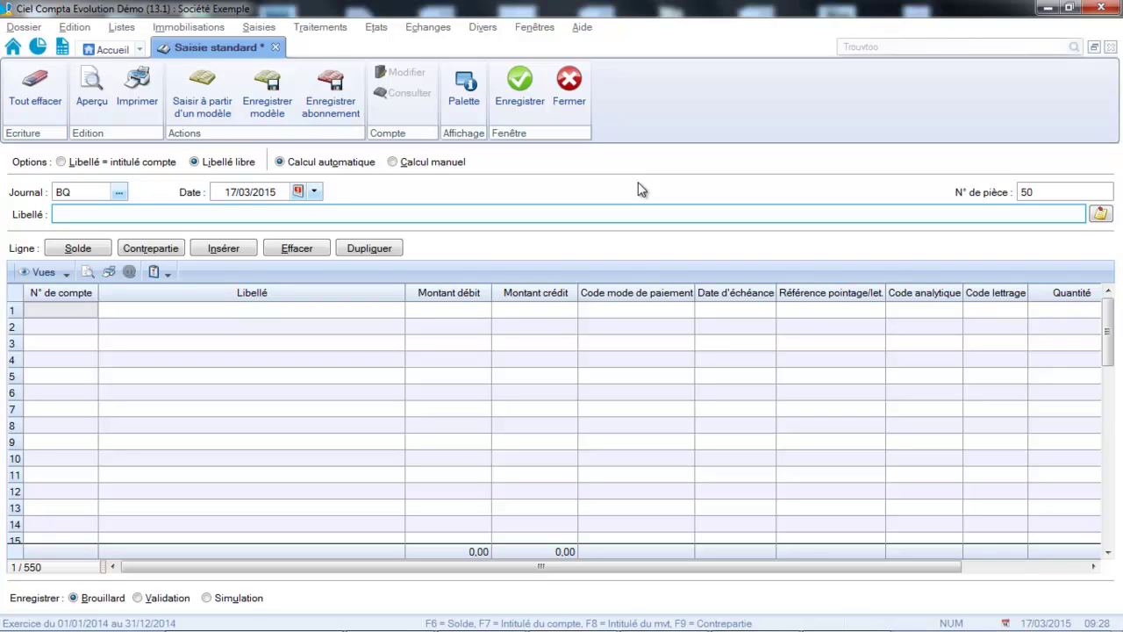
{"action": "key", "text": "Caps_Lock"}
{"action": "type", "text": "R"}
{"action": "key", "text": "Caps_Lock"}
{"action": "type", "text": "eglement client"}
{"action": "key", "text": "Caps_Lock"}
{"action": "type", "text": "FOR"}
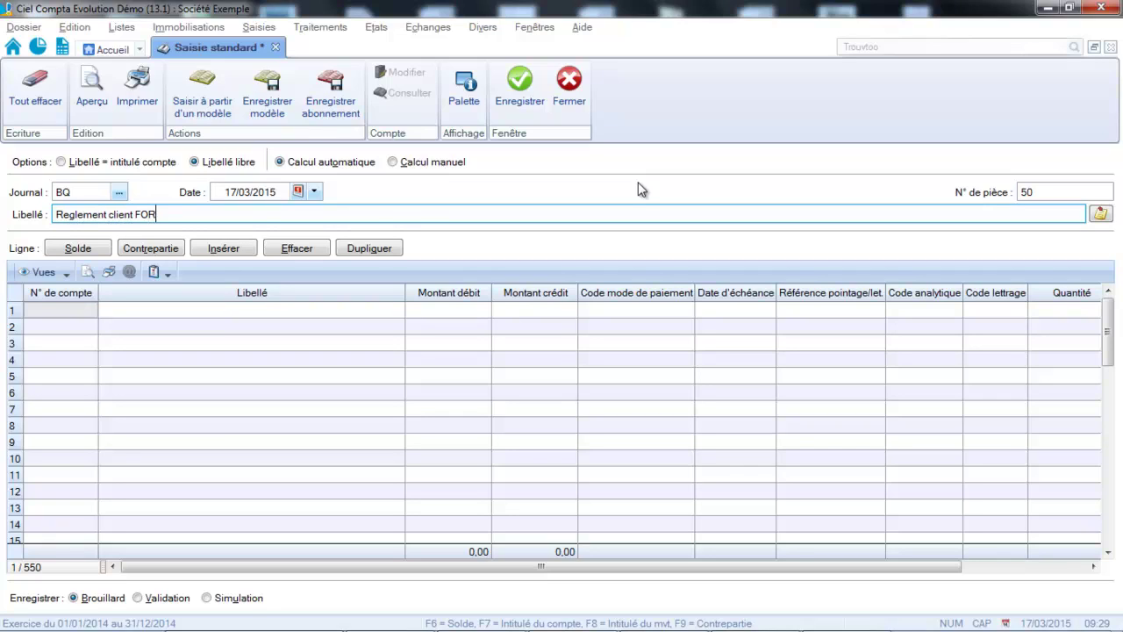
{"action": "type", "text": "MEXPERT"}
{"action": "key", "text": "Return"}
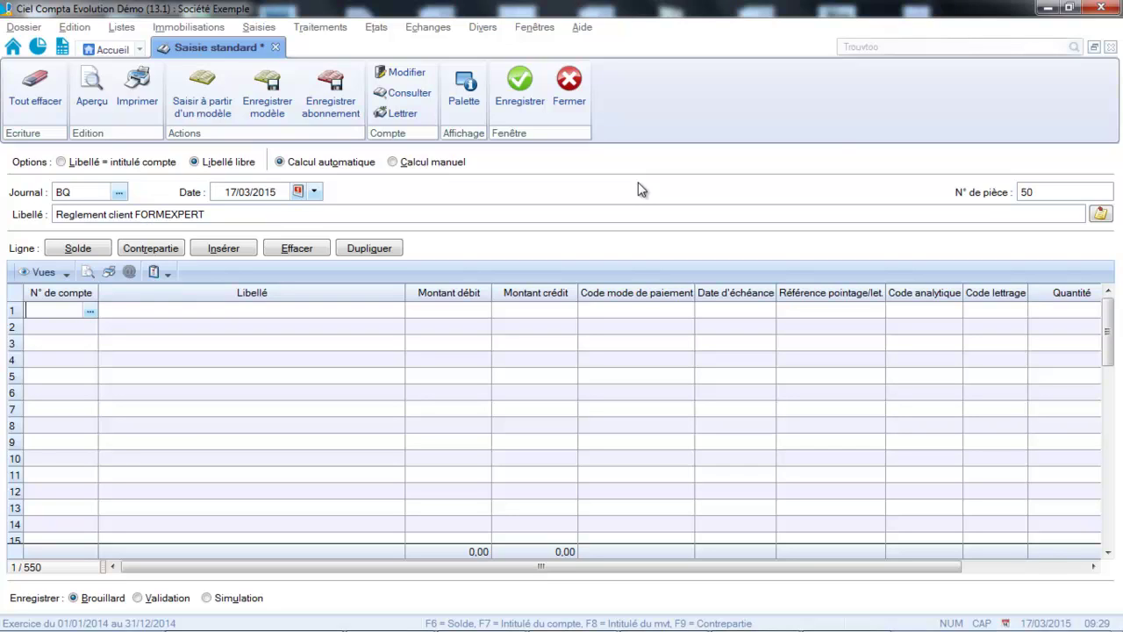
Fill line 1 of the entry with account 512000, the entry's label and a debit of 1000
{"action": "type", "text": "512000"}
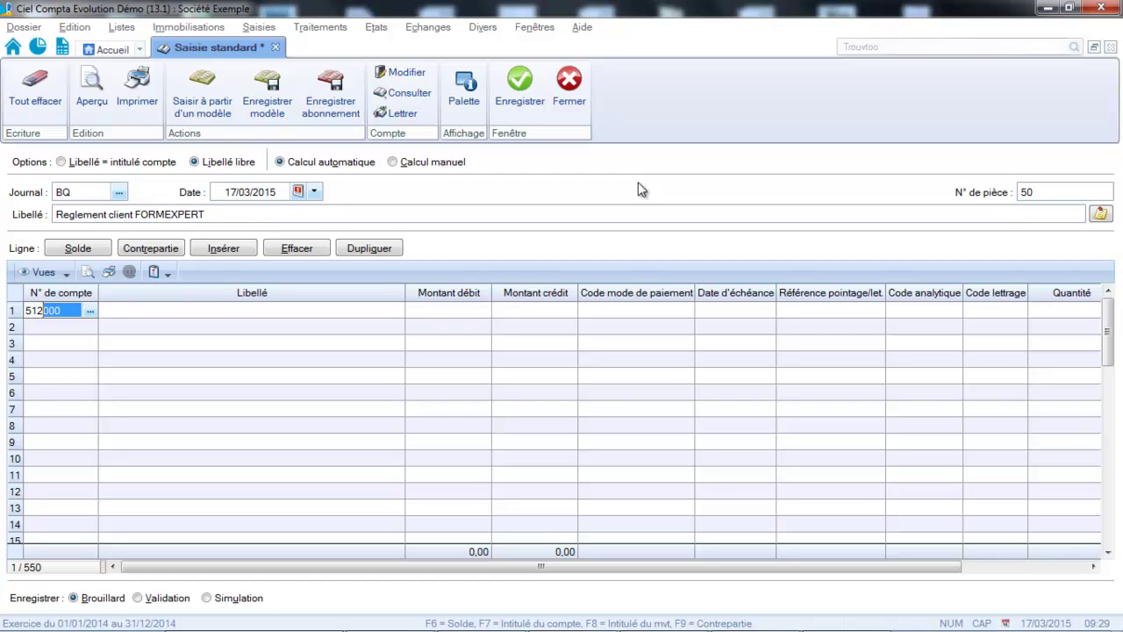
{"action": "key", "text": "Return"}
{"action": "key", "text": "Return"}
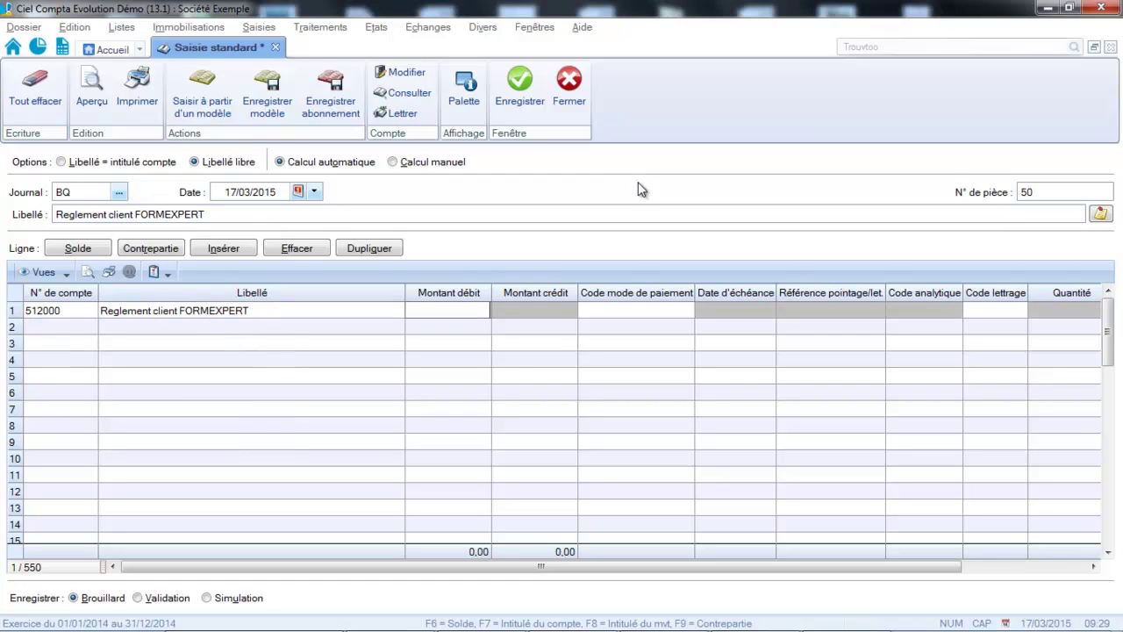
{"action": "type", "text": "1000"}
{"action": "key", "text": "Return"}
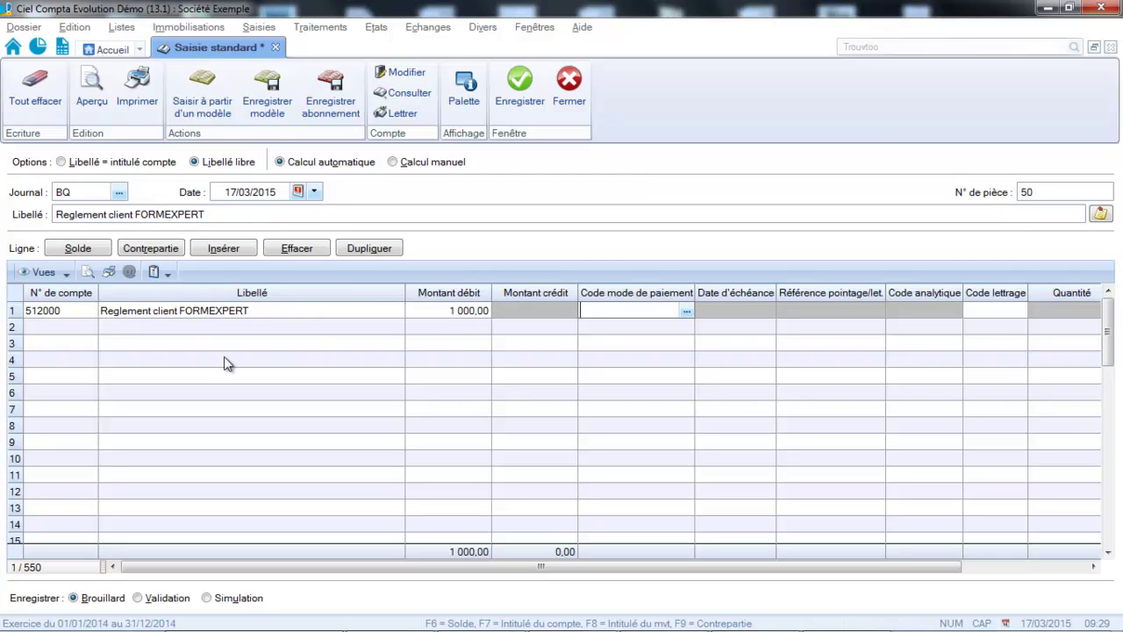
Fill line 2 with account 411000, the entry's label and a credit of 1 000
{"action": "left_click", "coordinate": [61, 326]}
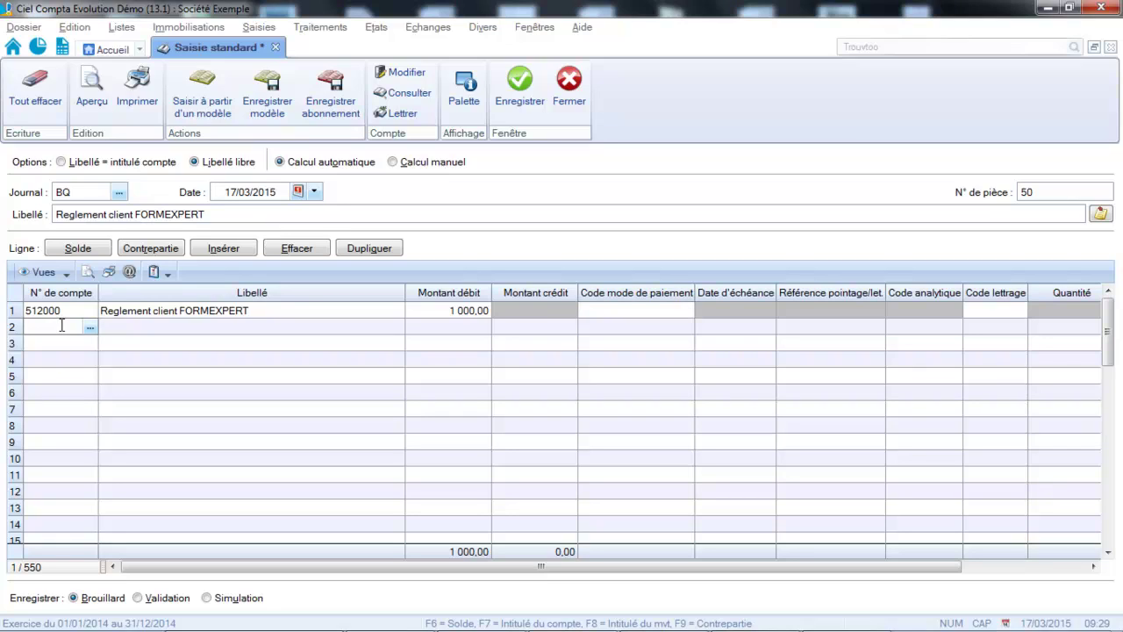
{"action": "type", "text": "411000"}
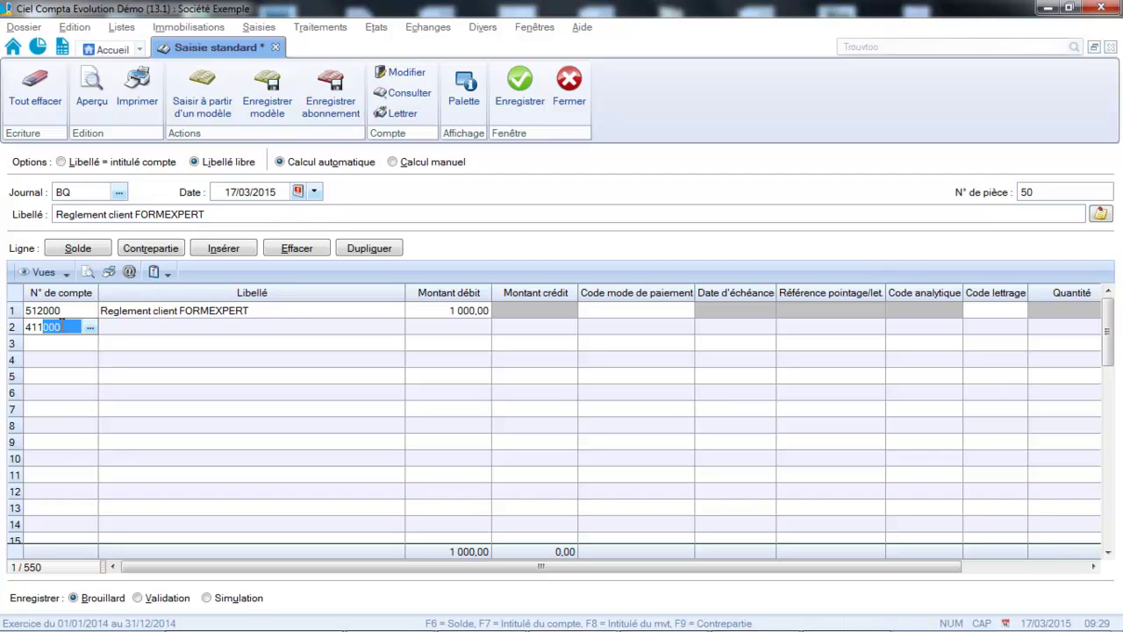
{"action": "key", "text": "Tab"}
{"action": "key", "text": "Tab"}
{"action": "type", "text": "1 000"}
{"action": "key", "text": "Tab"}
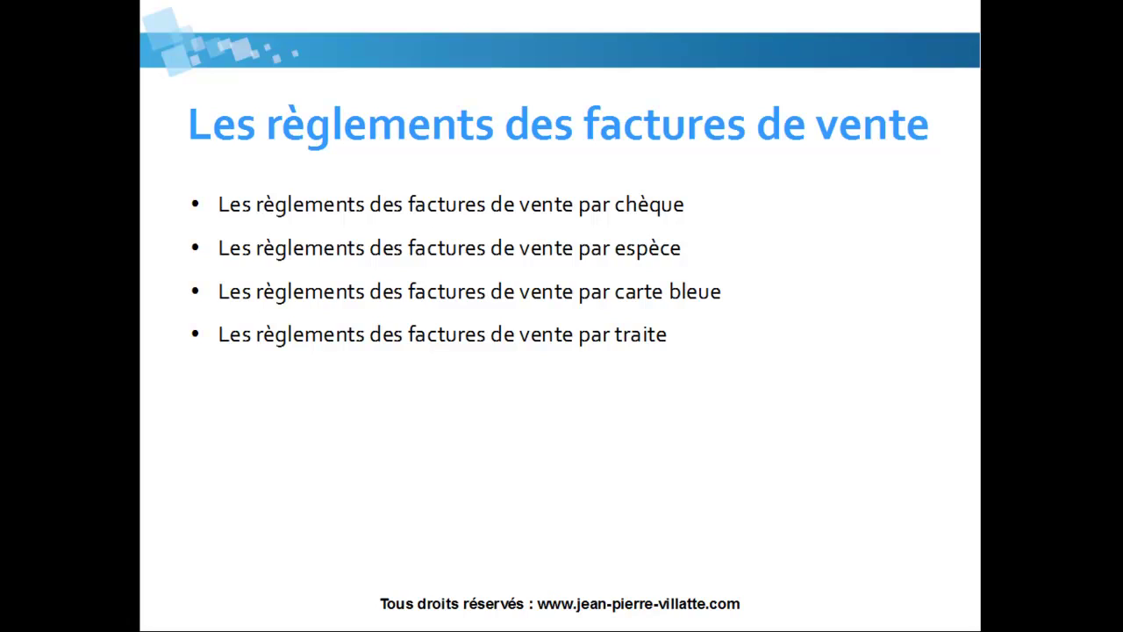
Leave the slide and choose the CA (Caisse) journal for the new entry
{"action": "key", "text": "Escape"}
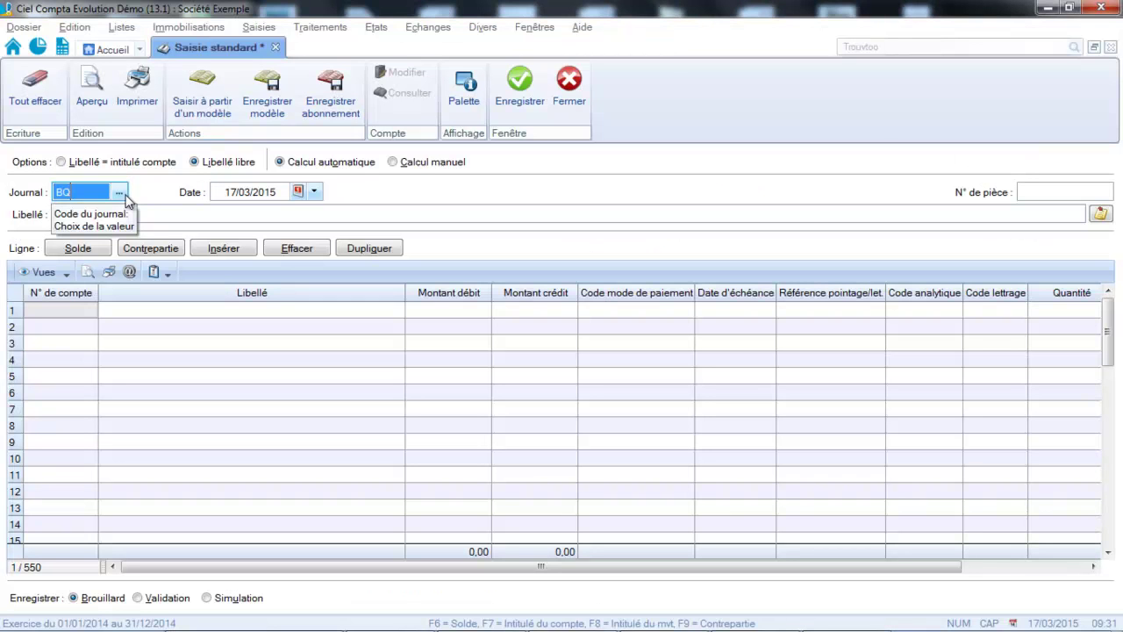
{"action": "left_click", "coordinate": [119, 192]}
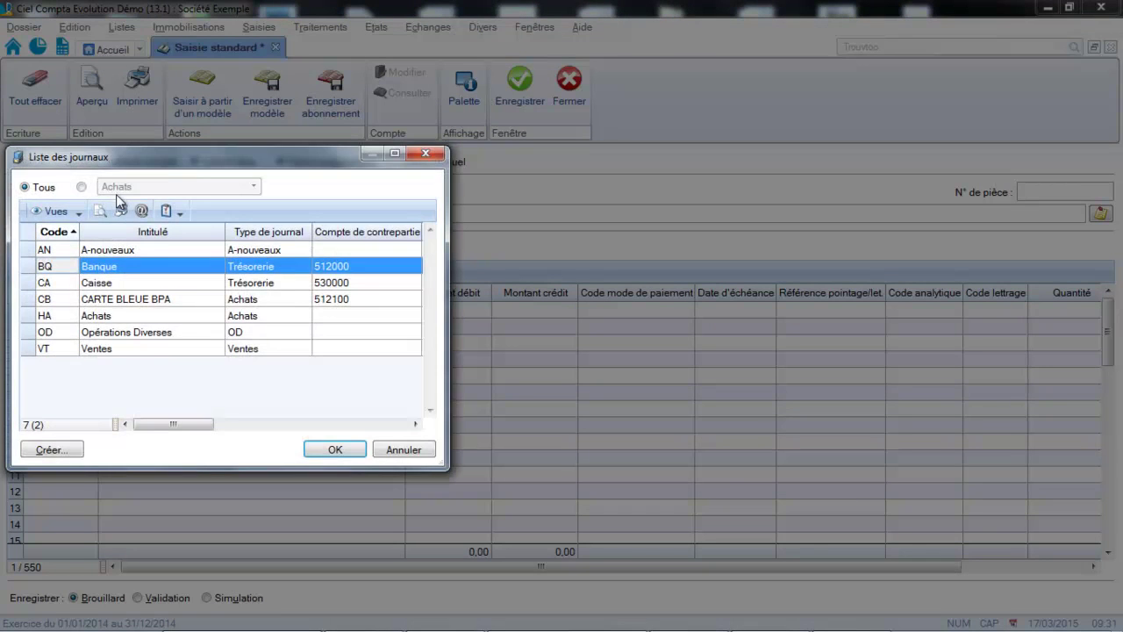
{"action": "left_click", "coordinate": [116, 286]}
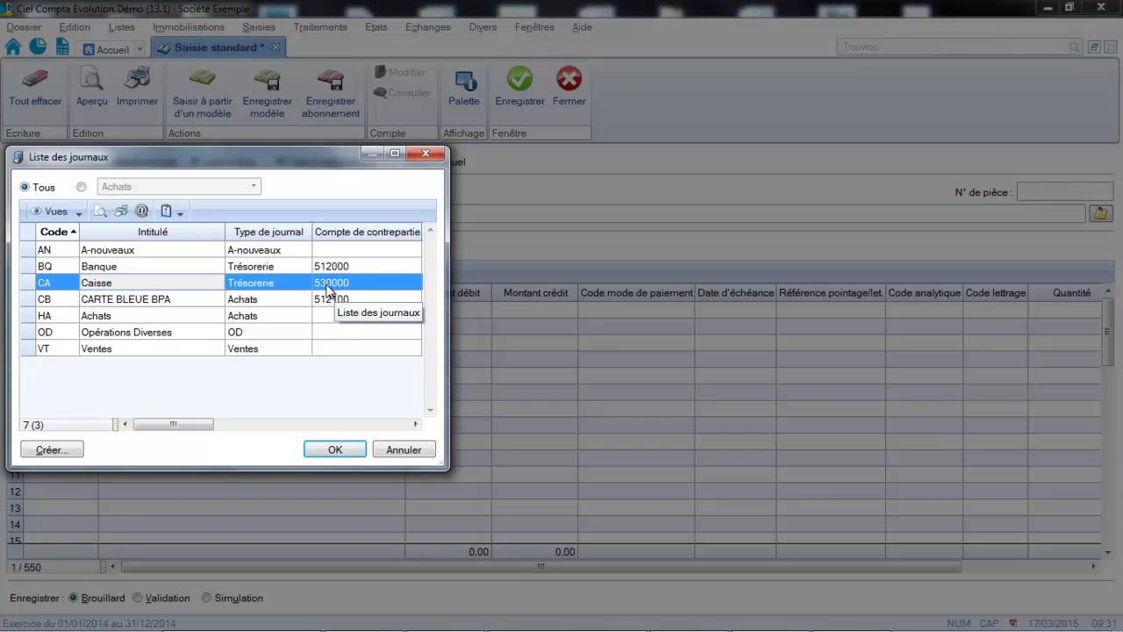
{"action": "left_click", "coordinate": [340, 455]}
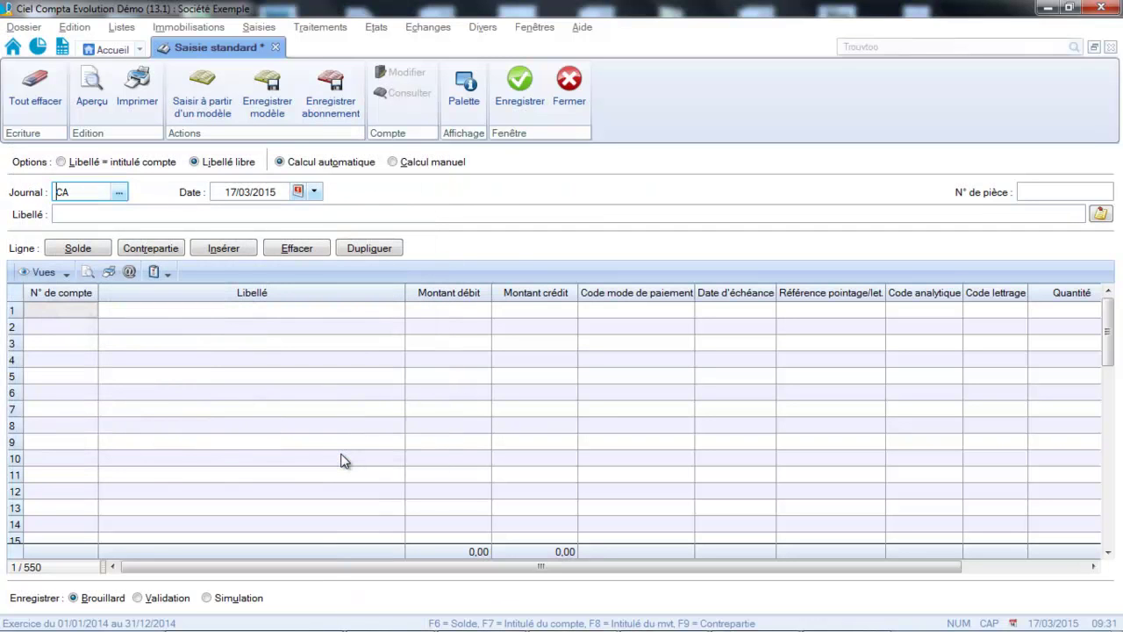
Keep the date, set the document number to 52 and label the cash entry "Reglement client FORMEXERT"
{"action": "key", "text": "Tab"}
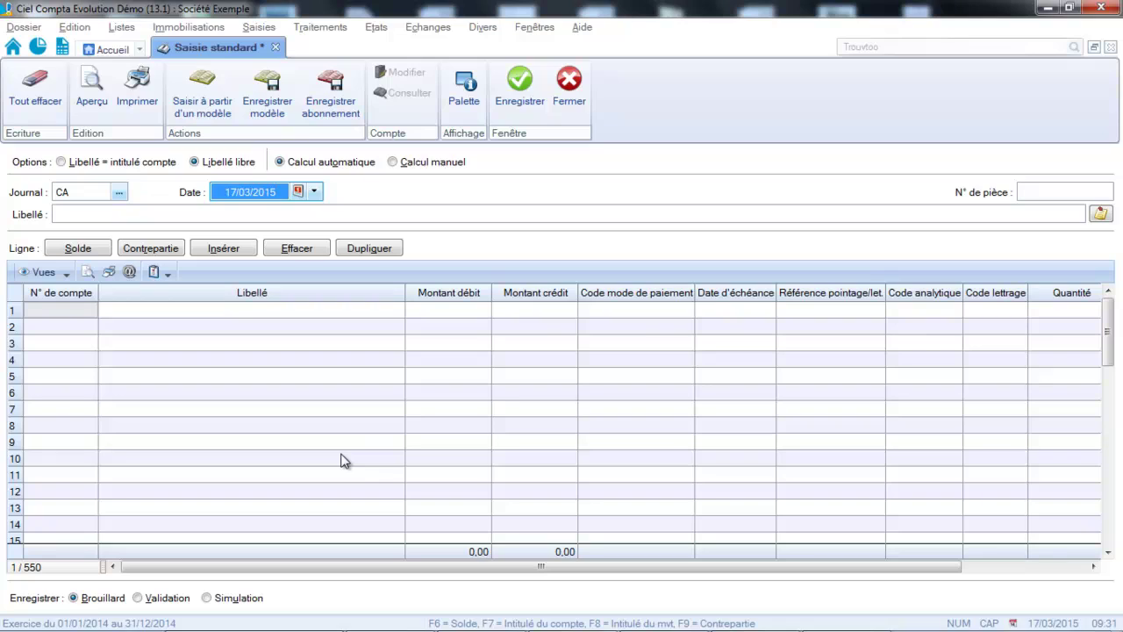
{"action": "left_click", "coordinate": [1031, 191]}
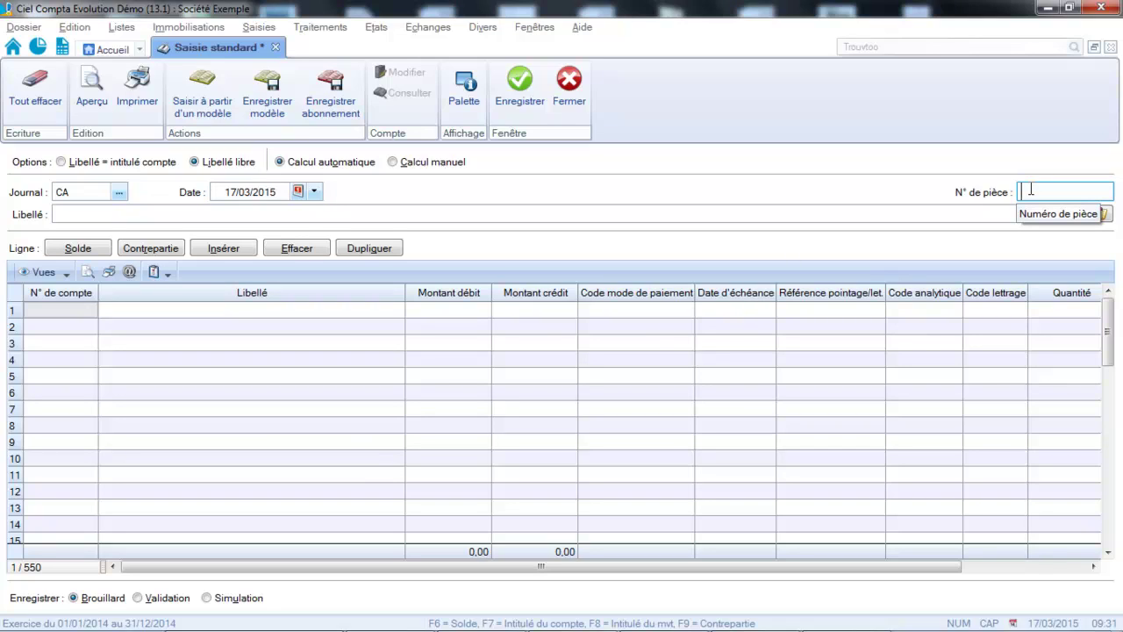
{"action": "type", "text": "52"}
{"action": "key", "text": "Tab"}
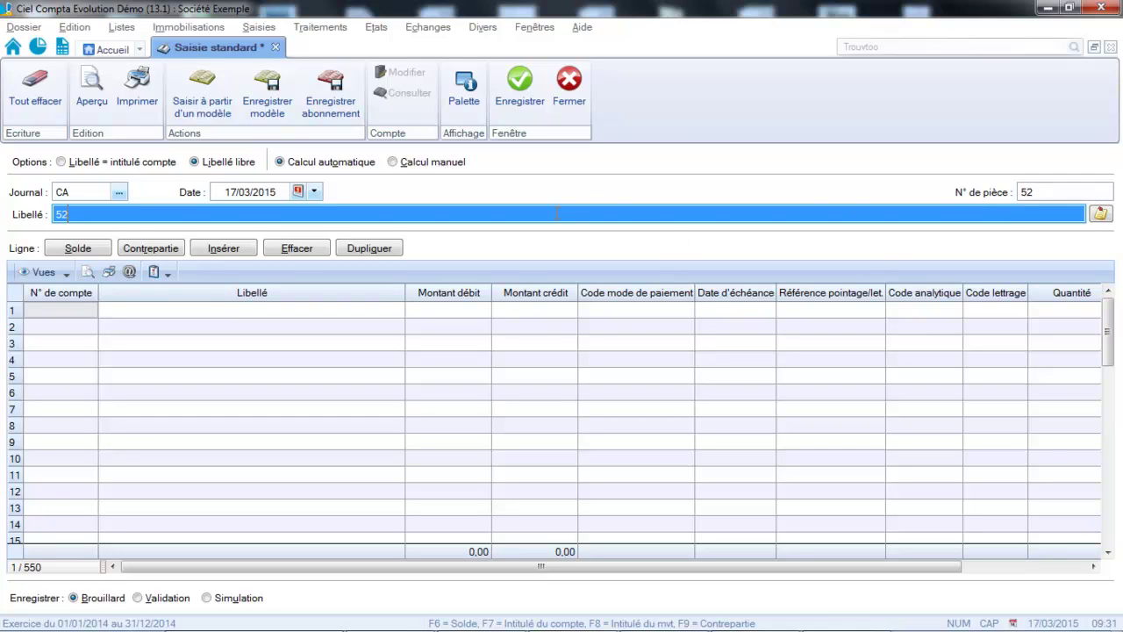
{"action": "type", "text": "Reglement client"}
{"action": "key", "text": "Caps_Lock"}
{"action": "type", "text": "FORMEXERT"}
{"action": "key", "text": "Return"}
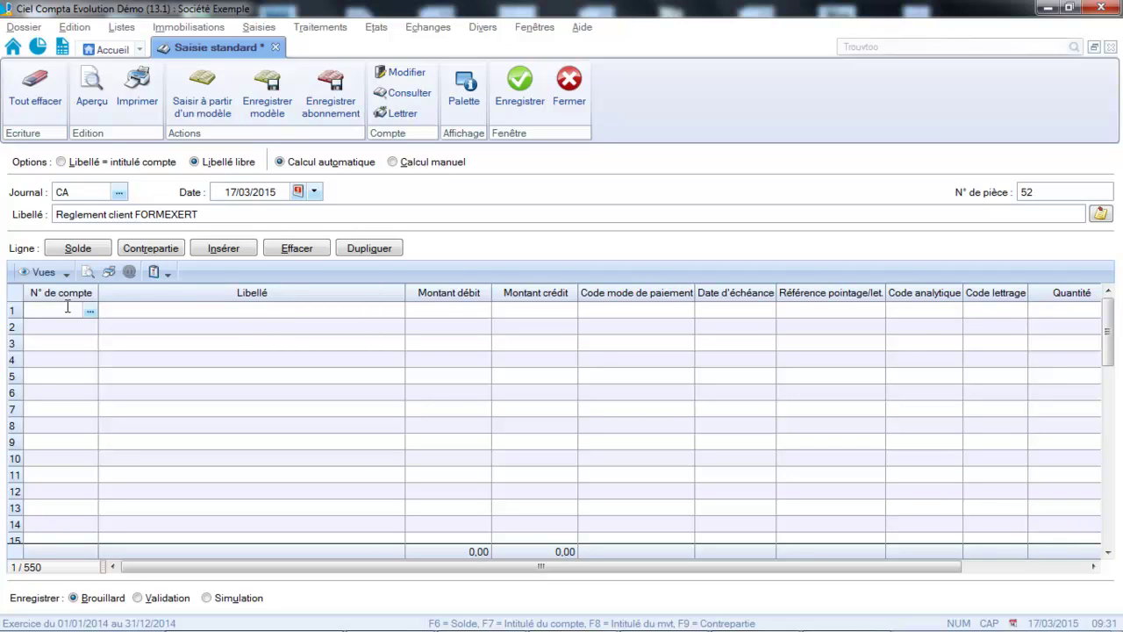
Fill line 1 of the cash entry with account 530000, the entry's label and a debit of 50
{"action": "type", "text": "530000"}
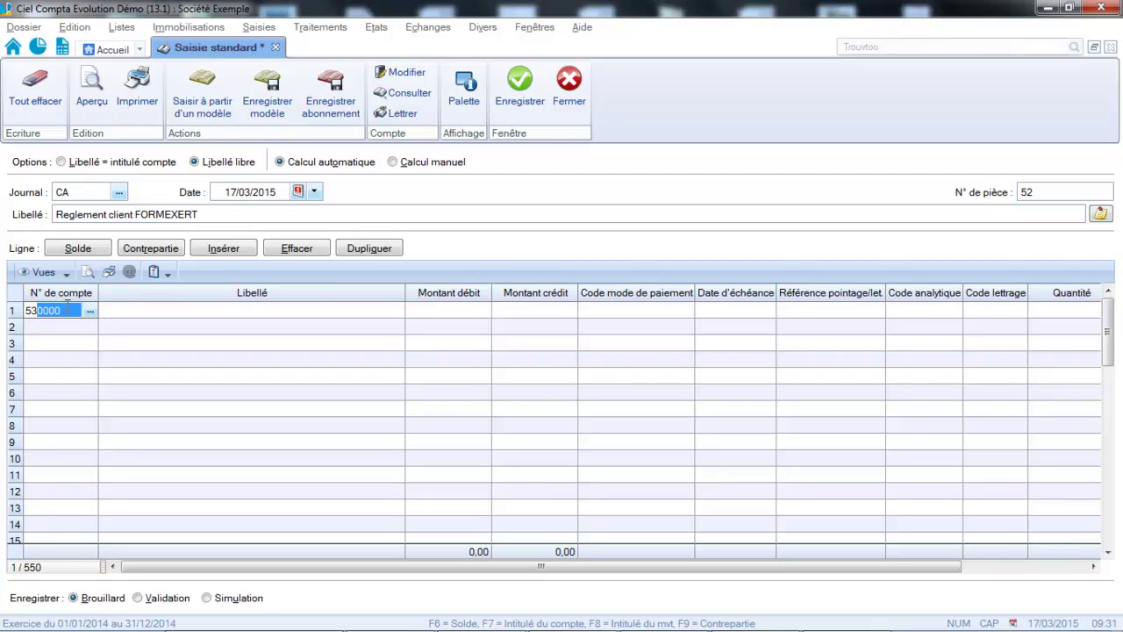
{"action": "key", "text": "Tab"}
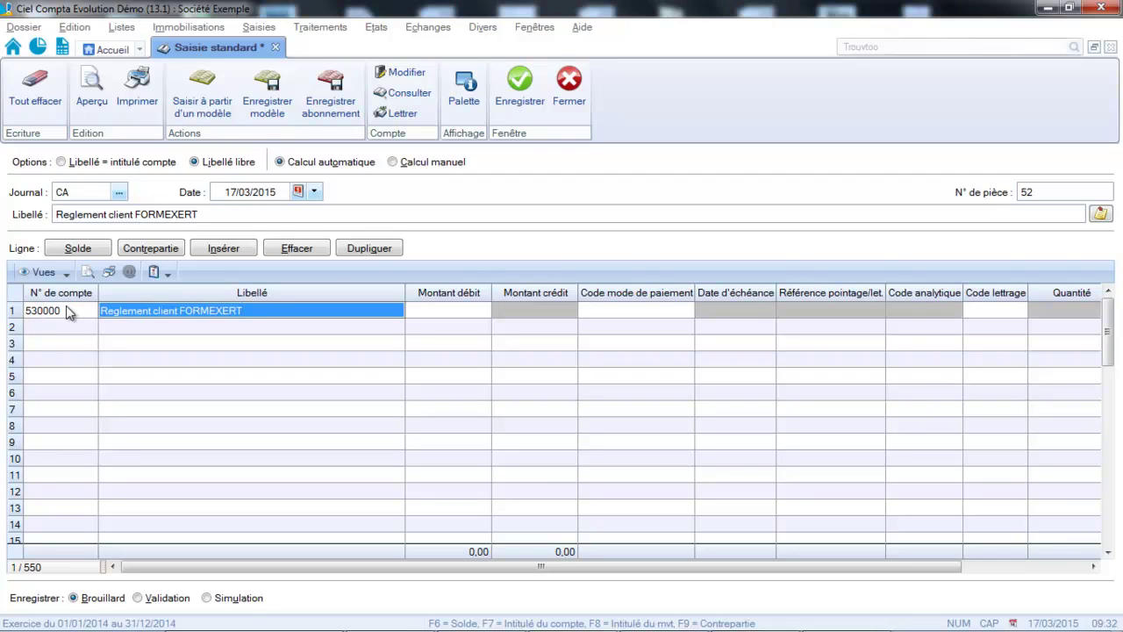
{"action": "key", "text": "Tab"}
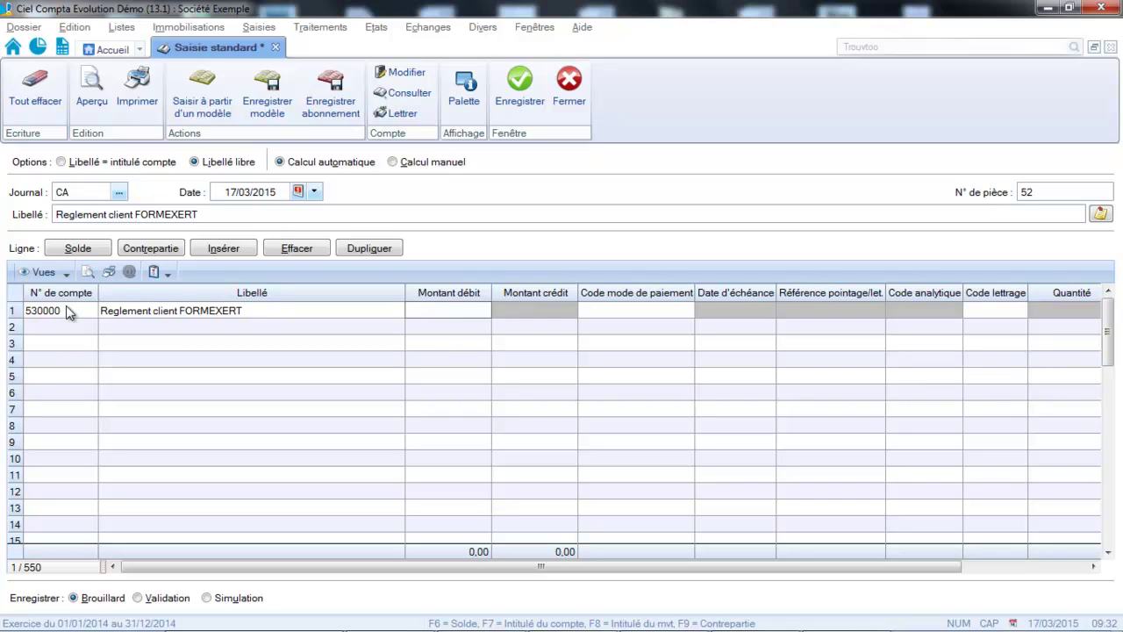
{"action": "type", "text": "50"}
{"action": "key", "text": "Tab"}
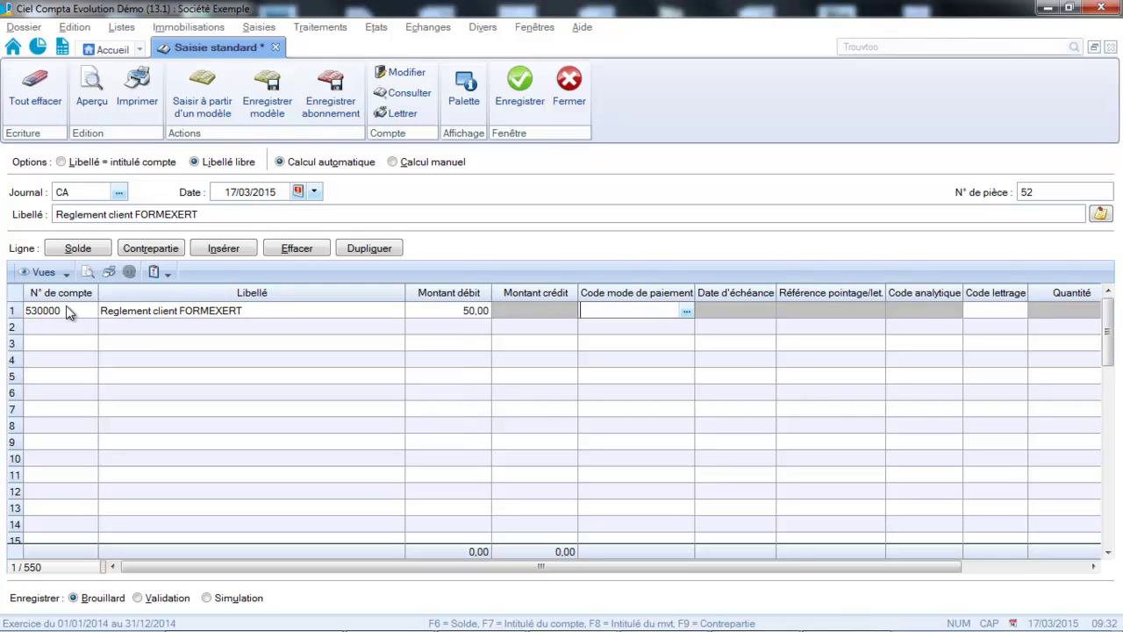
Fill line 2 of the cash entry with account 411000, the entry's label and a credit of 50
{"action": "left_click", "coordinate": [64, 327]}
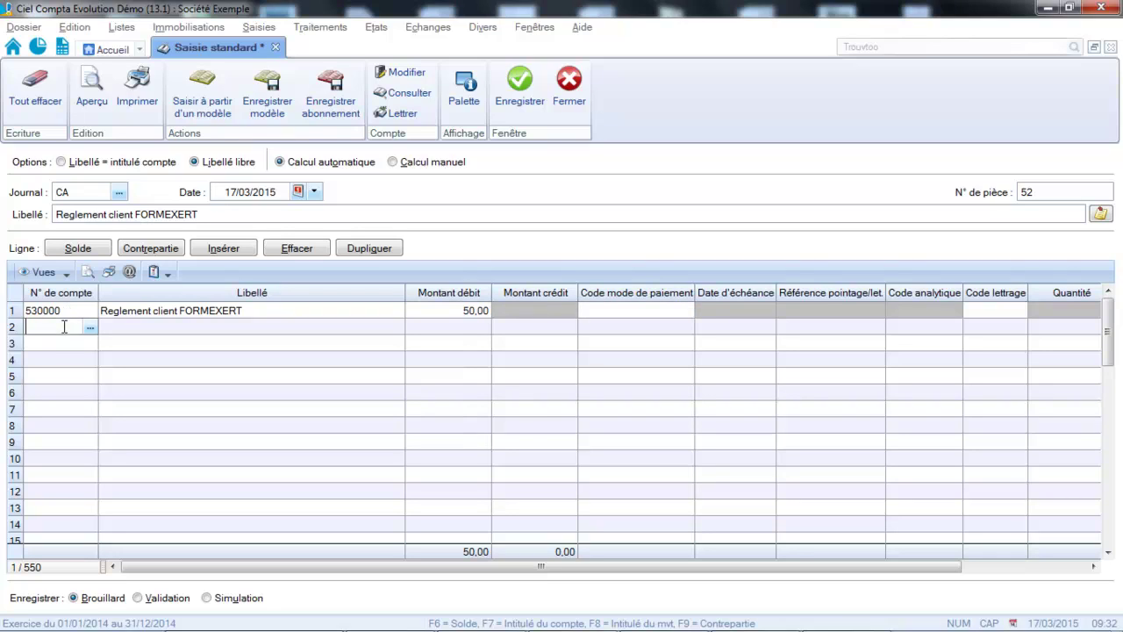
{"action": "type", "text": "411000"}
{"action": "key", "text": "Tab"}
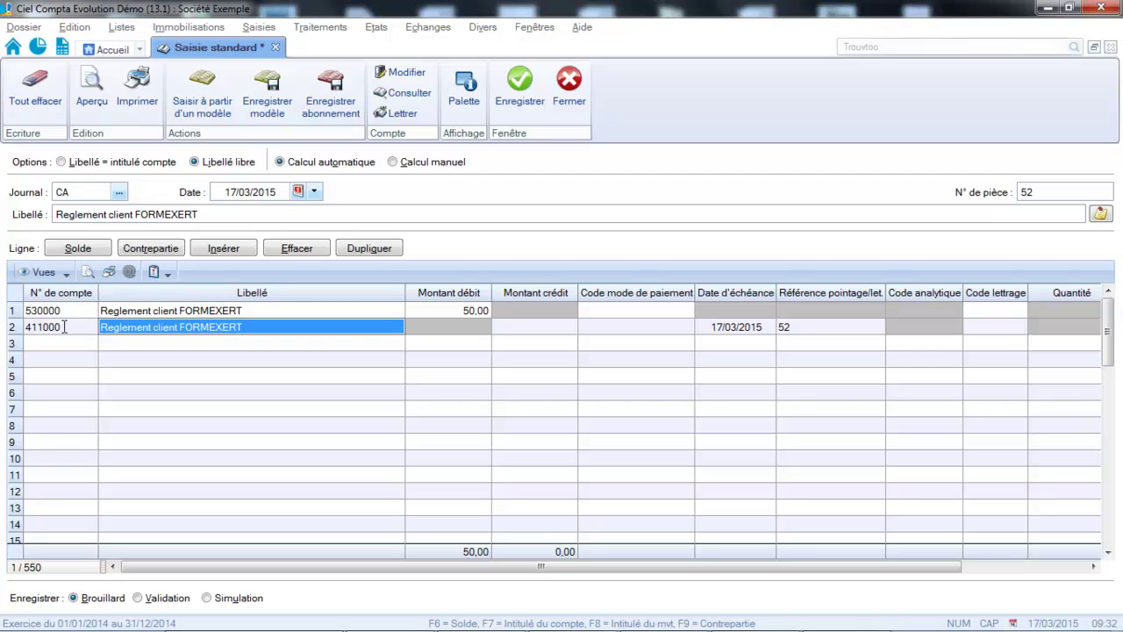
{"action": "left_click", "coordinate": [535, 326]}
{"action": "type", "text": "5"}
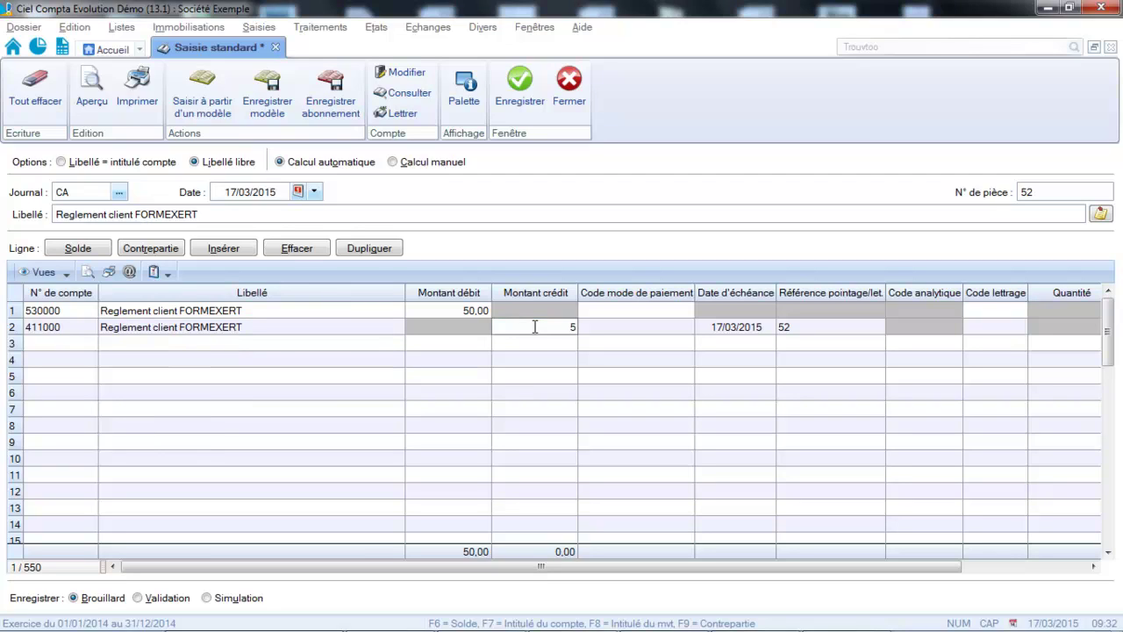
{"action": "type", "text": "0"}
{"action": "key", "text": "Tab"}
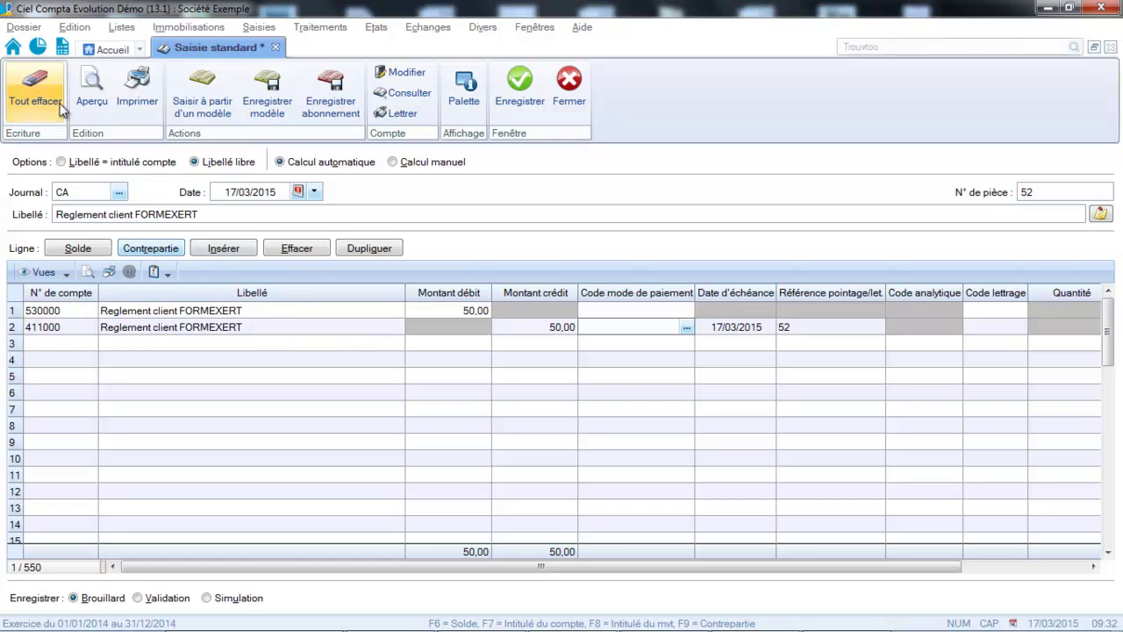
Erase the whole cash entry, including its header fields and both lines
{"action": "left_click", "coordinate": [35, 92]}
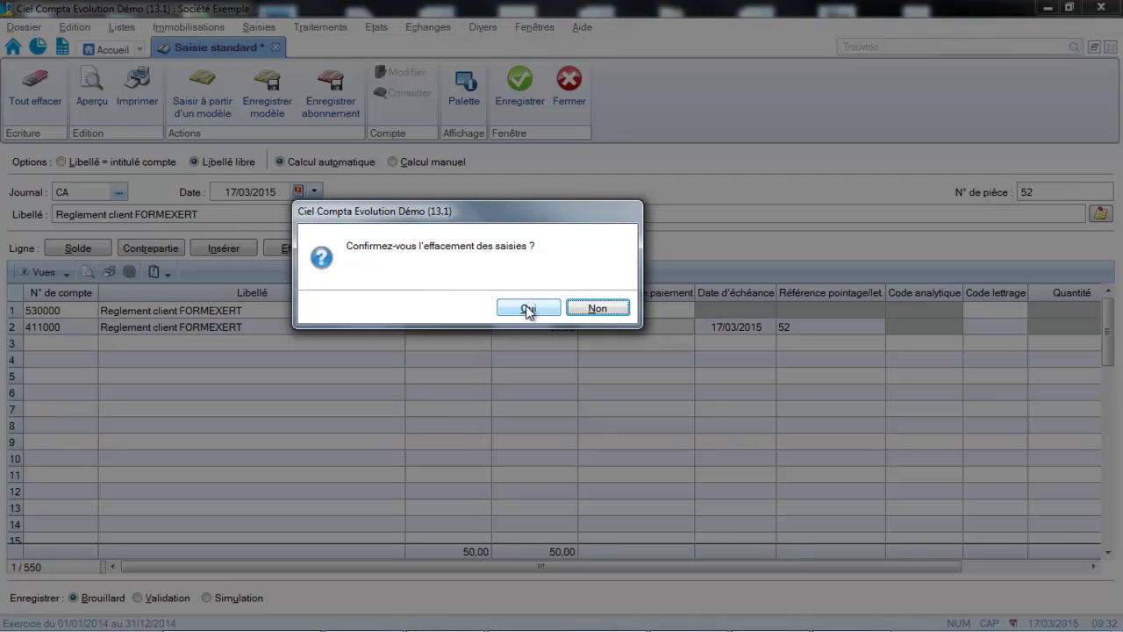
{"action": "left_click", "coordinate": [529, 309]}
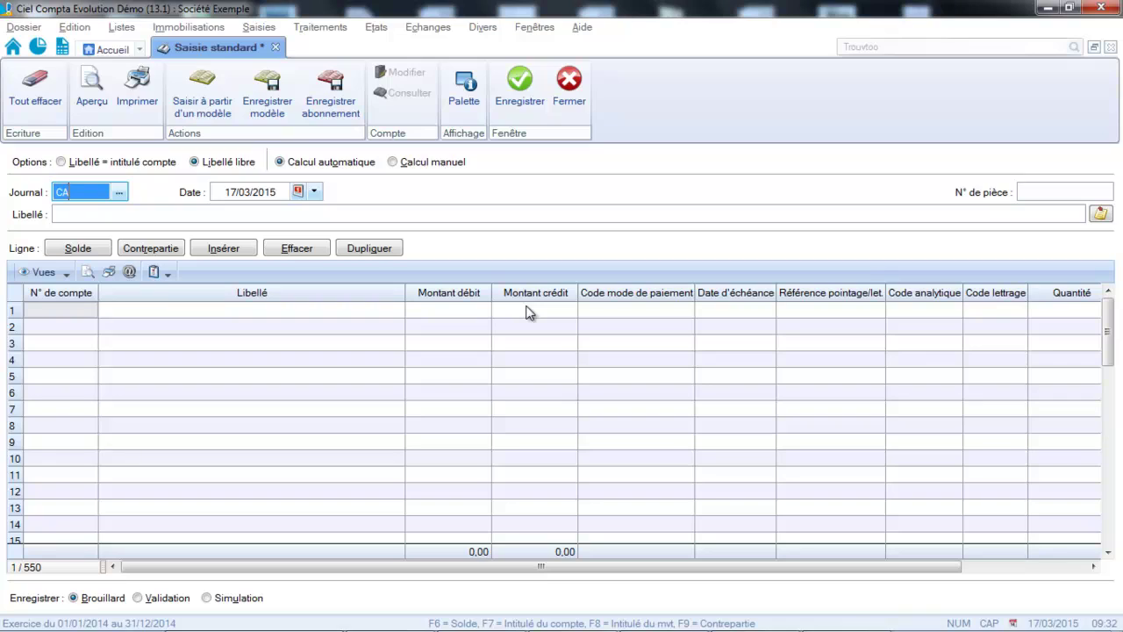
Keep the date, set the document number to F200 and replace the entry's label with "vente client formexpert"
{"action": "key", "text": "Tab"}
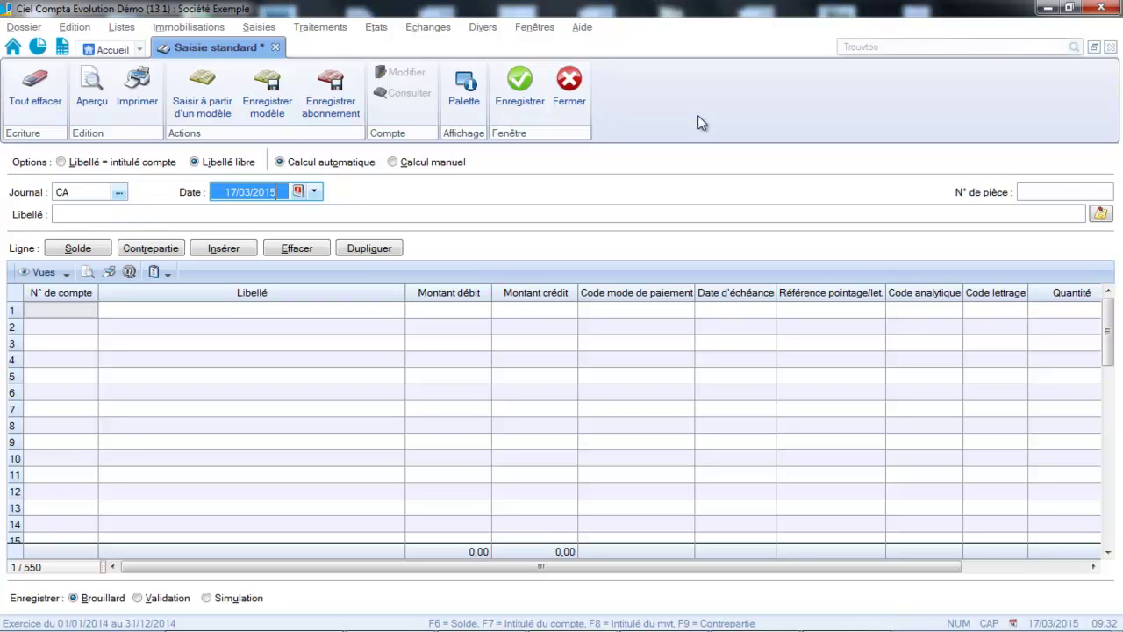
{"action": "left_click", "coordinate": [1036, 192]}
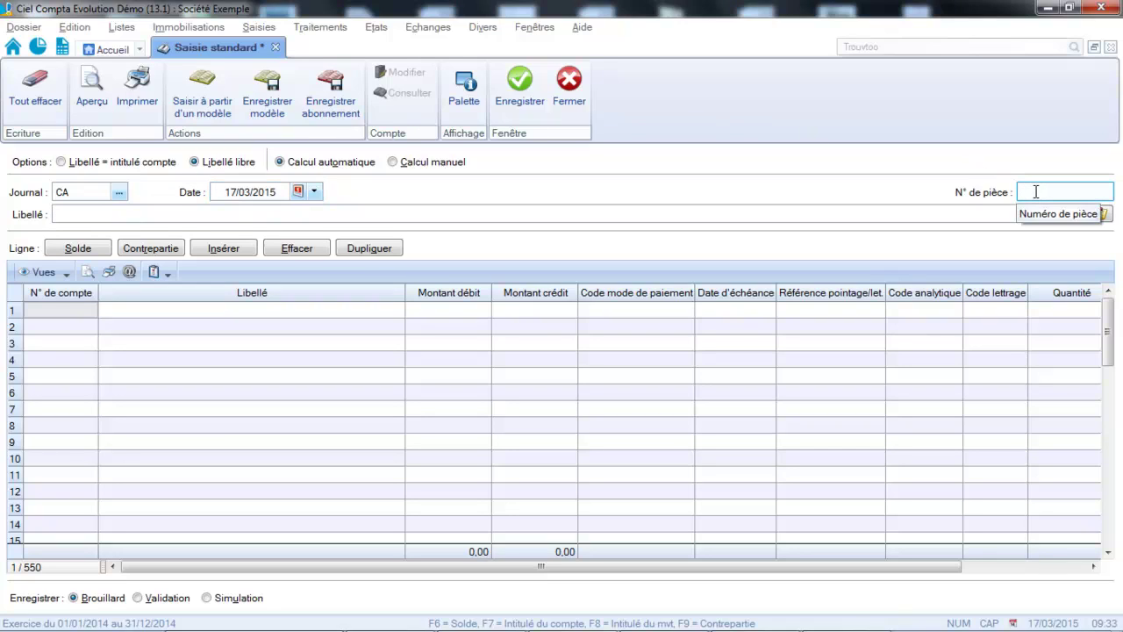
{"action": "type", "text": "F200"}
{"action": "left_click", "coordinate": [637, 214]}
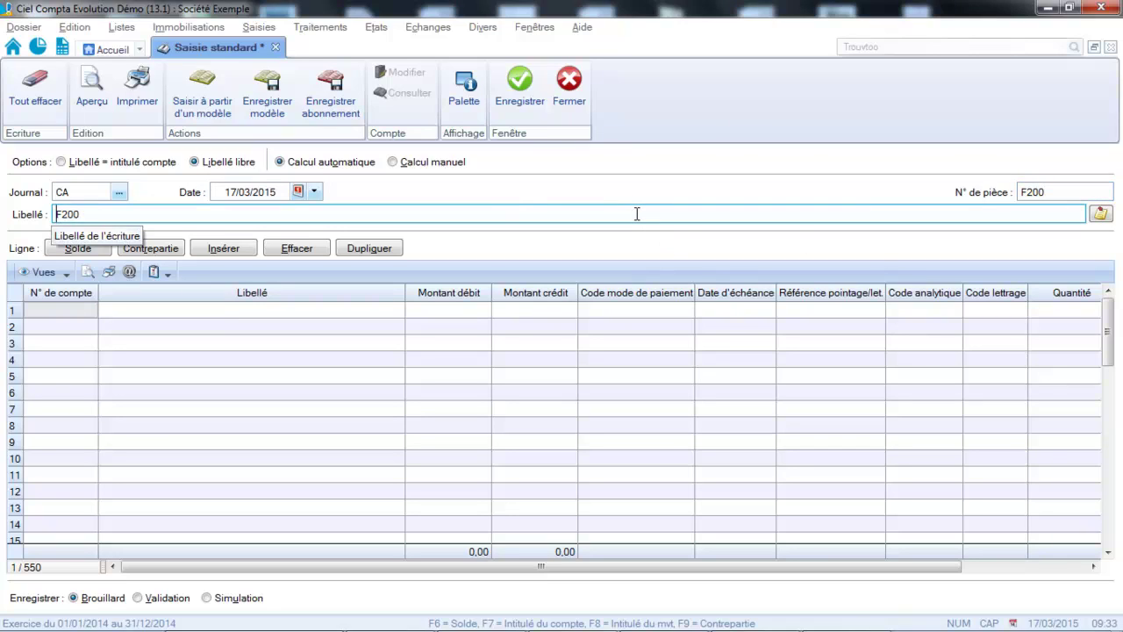
{"action": "key", "text": "Delete"}
{"action": "key", "text": "Delete"}
{"action": "key", "text": "Delete"}
{"action": "key", "text": "Delete"}
{"action": "type", "text": "vente client formexpert"}
{"action": "key", "text": "Return"}
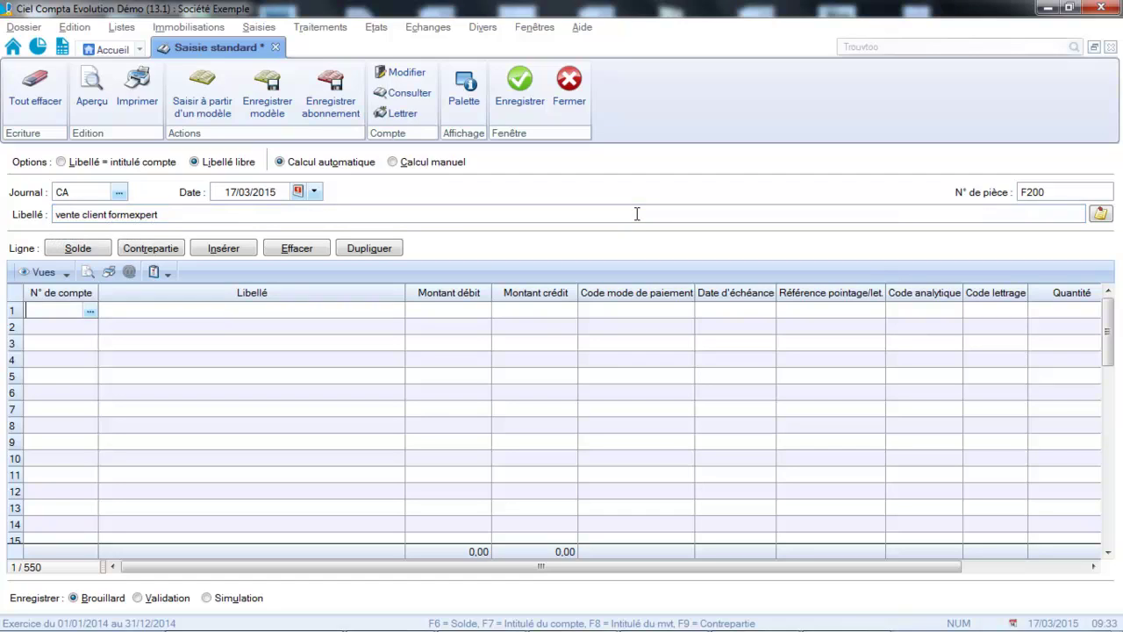
Fill line 1 of the cash sale entry with account 707000, the entry's label and a credit of 50
{"action": "type", "text": "707000"}
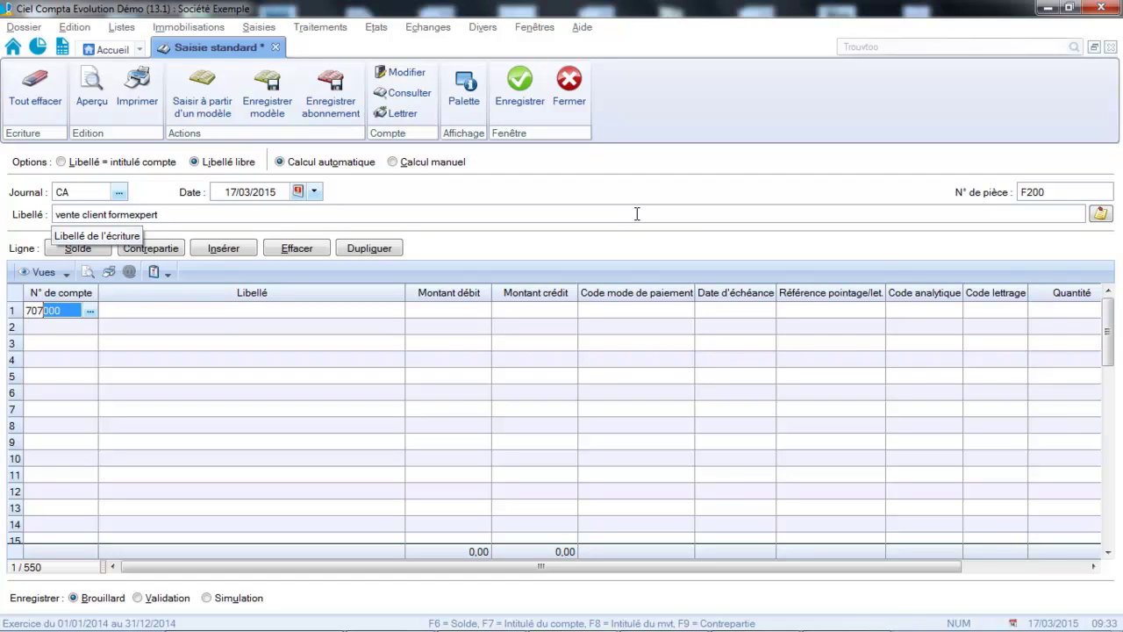
{"action": "key", "text": "Return"}
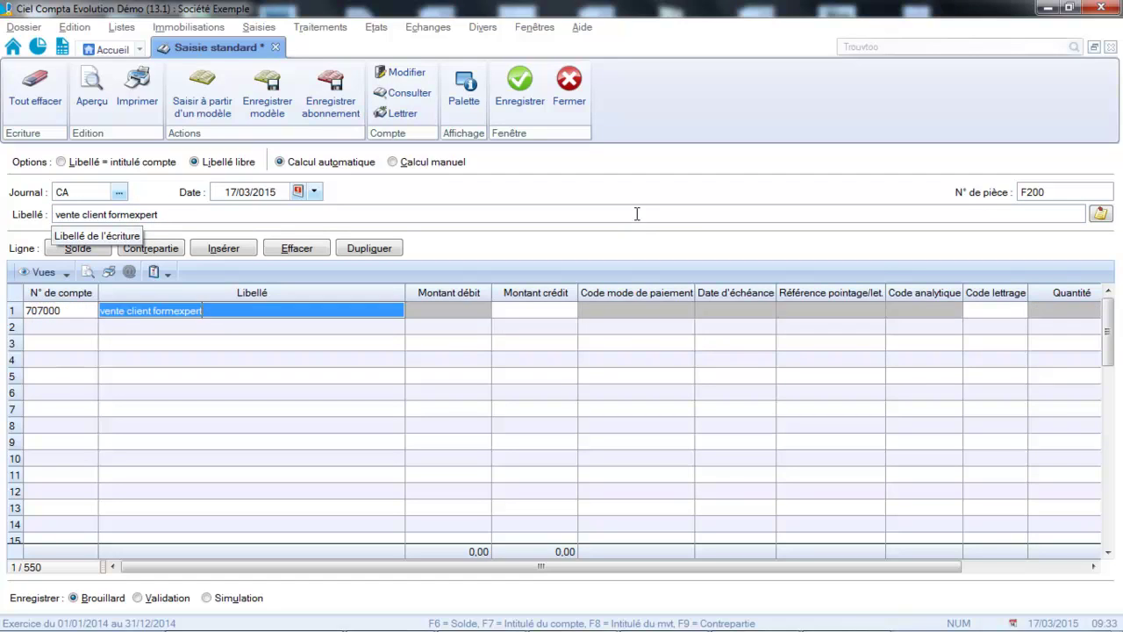
{"action": "key", "text": "Return"}
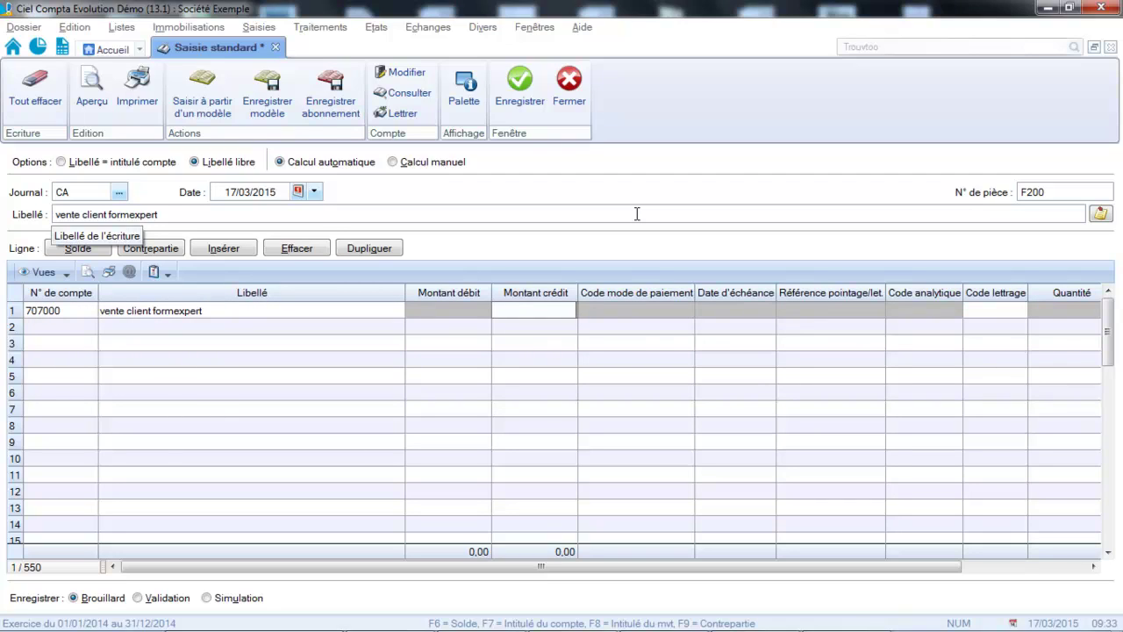
{"action": "type", "text": "50"}
{"action": "key", "text": "Return"}
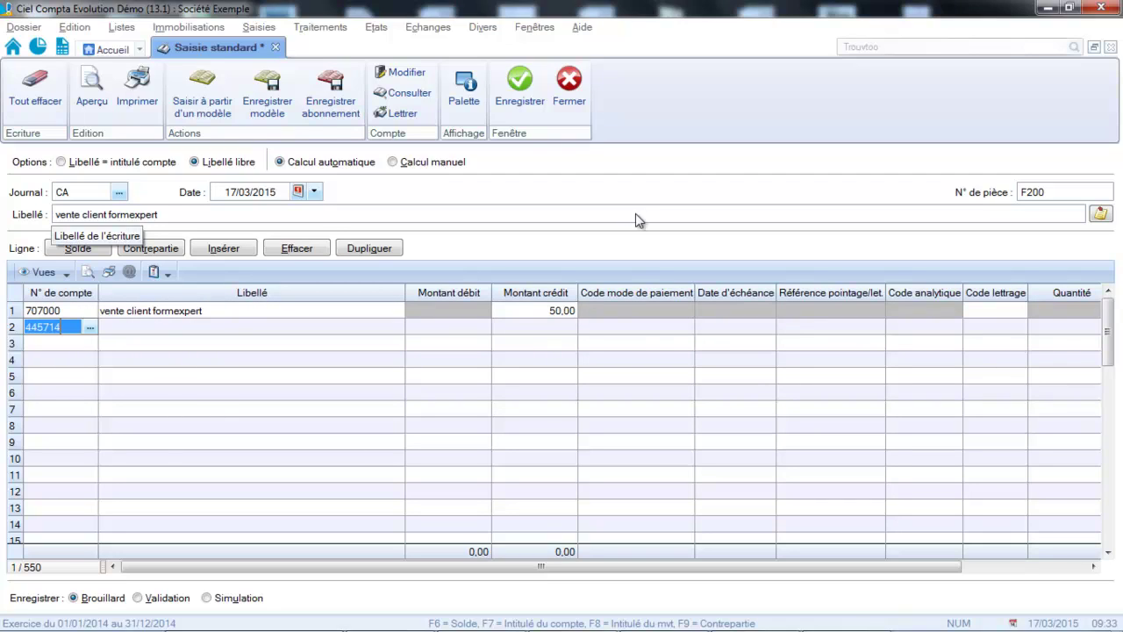
Fill line 2 with the proposed VAT account 445714, the entry's label and a credit of 2
{"action": "key", "text": "Return"}
{"action": "key", "text": "Return"}
{"action": "type", "text": "2"}
{"action": "key", "text": "Return"}
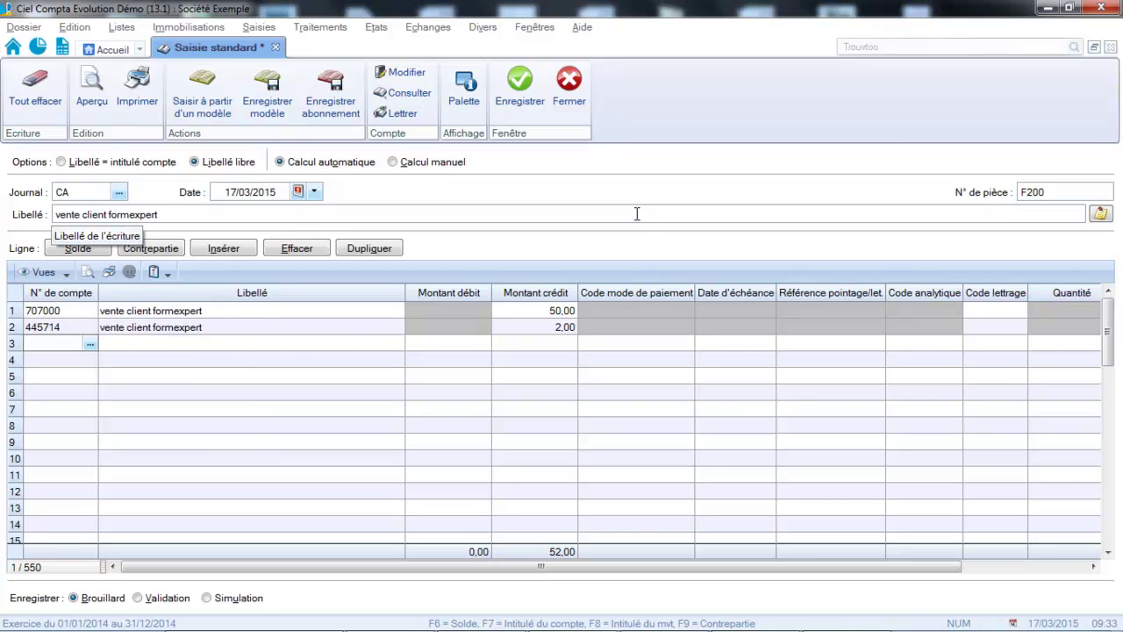
Fill line 3 of the cash sale entry with account 530000, the entry's label and a debit of 52
{"action": "type", "text": "53"}
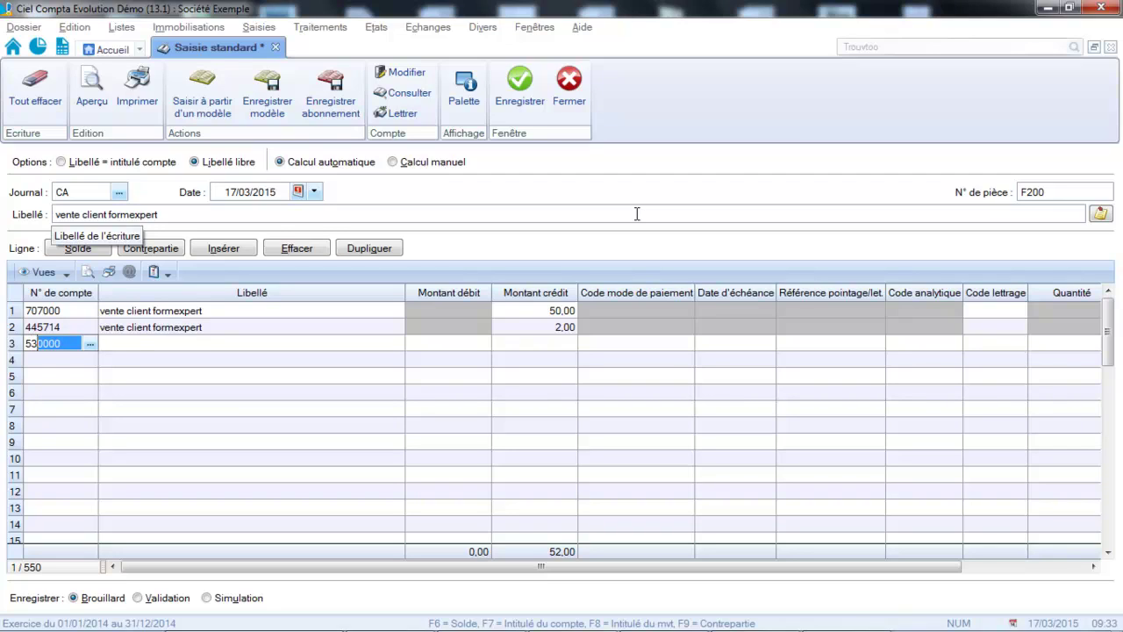
{"action": "key", "text": "Return"}
{"action": "key", "text": "Return"}
{"action": "type", "text": "52"}
{"action": "key", "text": "Return"}
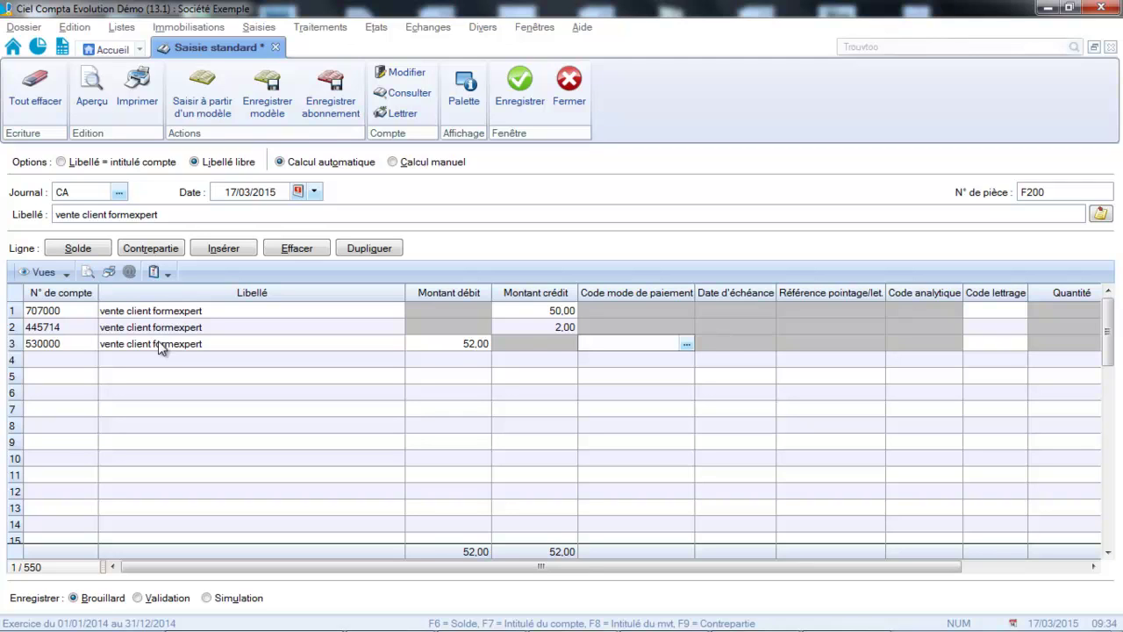
Erase the whole cash entry and start one in journal BQ with document number f560, keeping the date and the proposed label
{"action": "left_click", "coordinate": [39, 98]}
{"action": "left_click", "coordinate": [527, 308]}
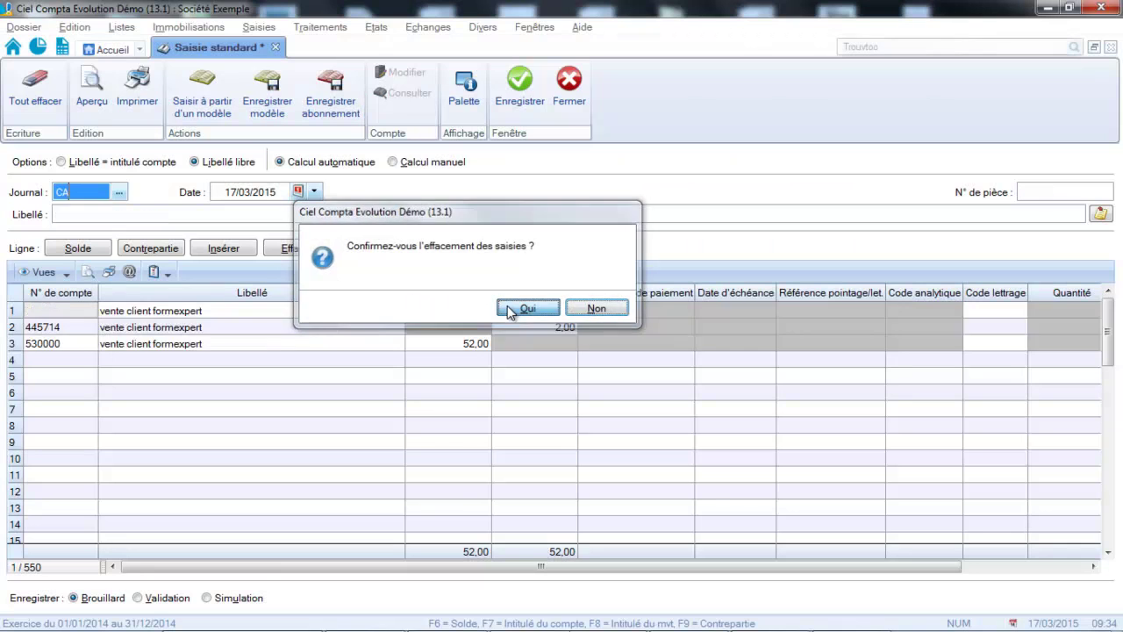
{"action": "key", "text": "BackSpace"}
{"action": "type", "text": "BQ"}
{"action": "key", "text": "Tab"}
{"action": "key", "text": "Tab"}
{"action": "type", "text": "1"}
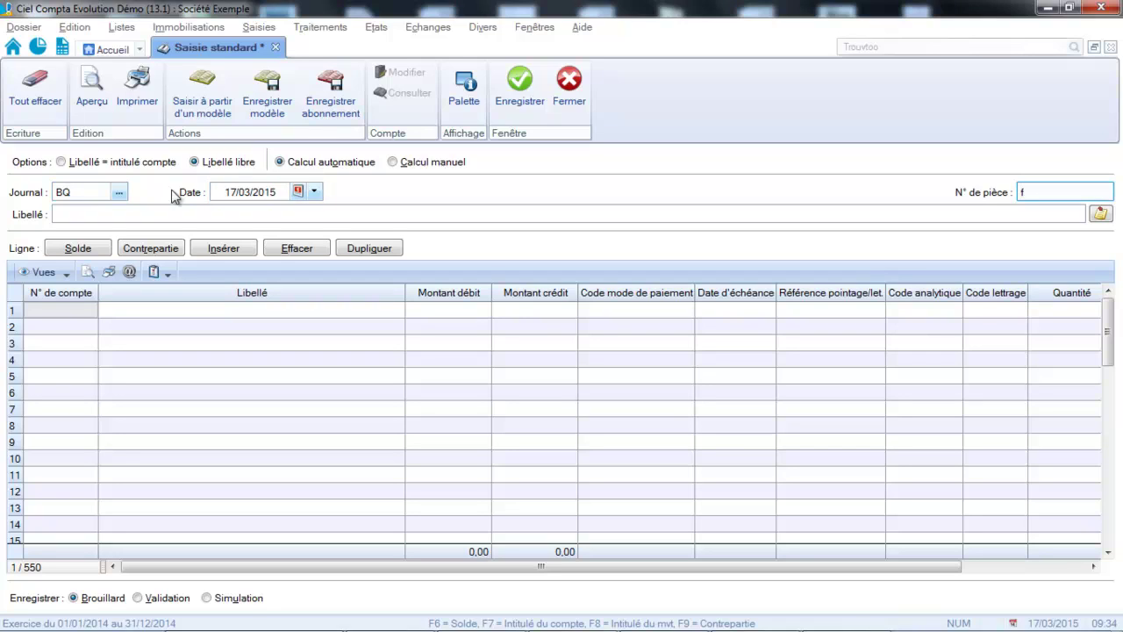
{"action": "type", "text": "560"}
{"action": "key", "text": "Tab"}
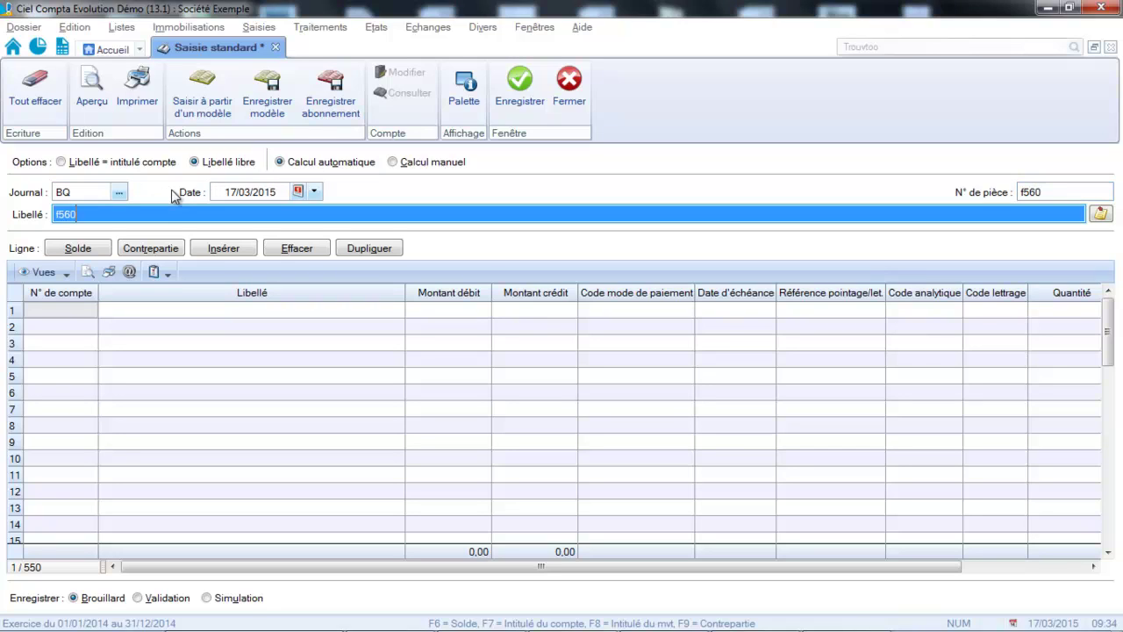
{"action": "key", "text": "Tab"}
Fill line 1 of the bank entry with account 707000, the entry's label and a credit of 1 000
{"action": "type", "text": "707"}
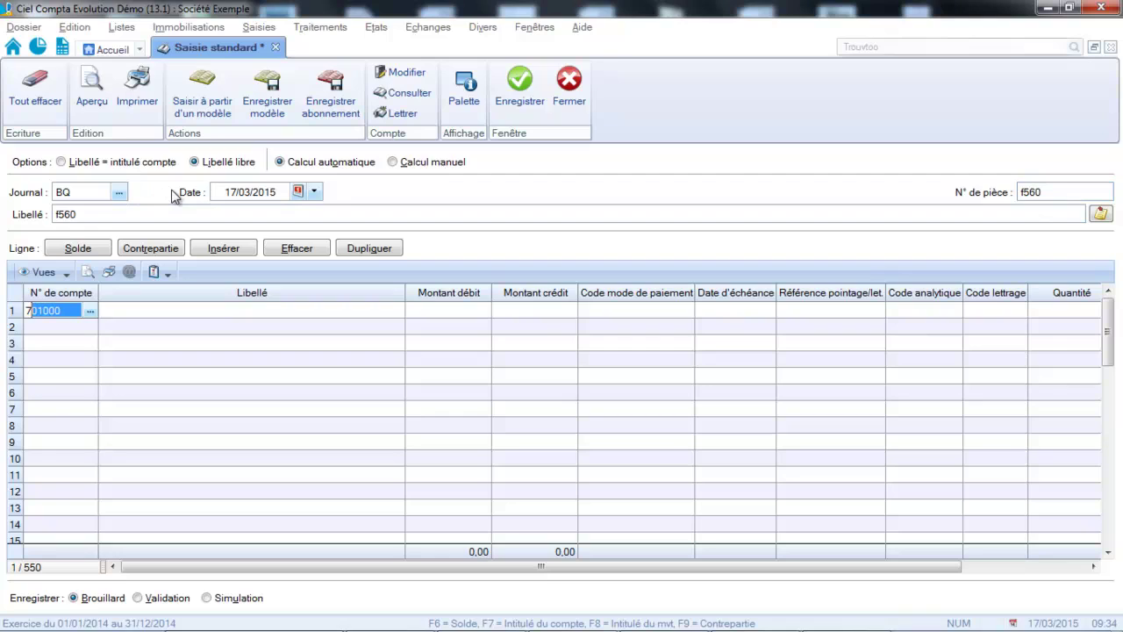
{"action": "key", "text": "Tab"}
{"action": "key", "text": "Tab"}
{"action": "type", "text": "1 000"}
{"action": "key", "text": "Tab"}
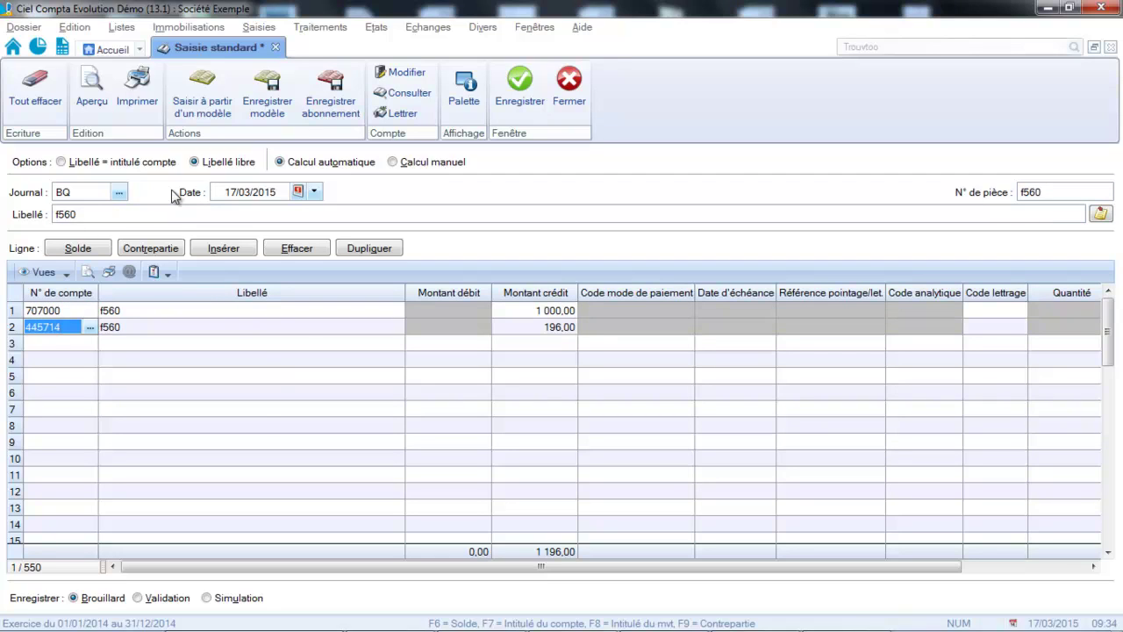
Keep the proposed account 445714 and label on line 2 of the bank entry and set its credit to 200
{"action": "key", "text": "Tab"}
{"action": "key", "text": "Tab"}
{"action": "type", "text": "200"}
{"action": "key", "text": "Tab"}
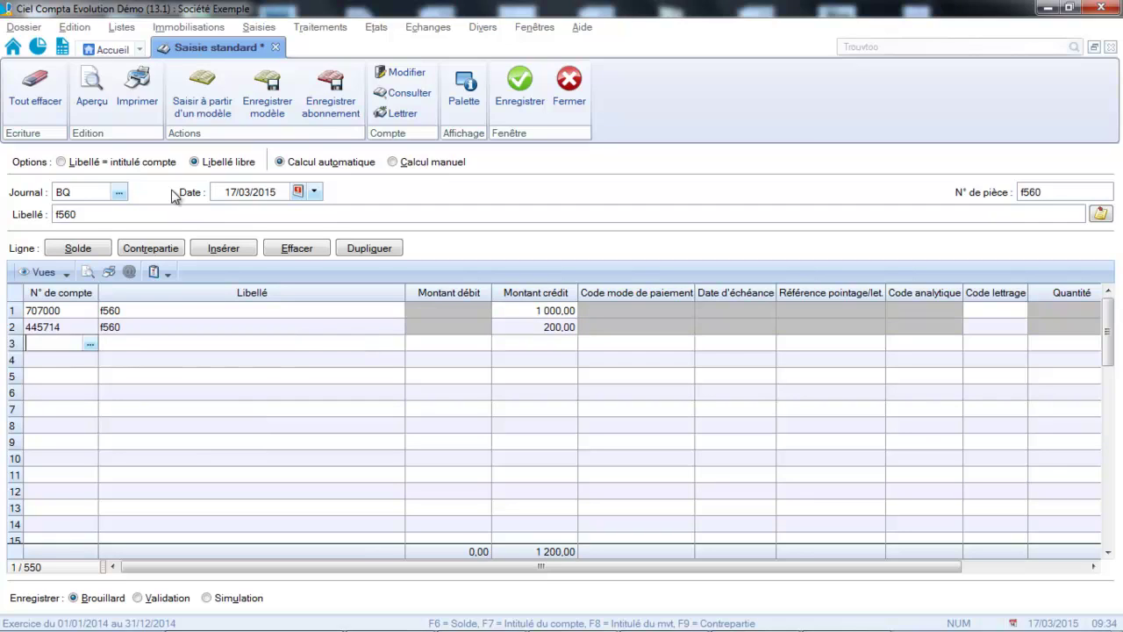
Fill line 3 of the bank entry with account 512000, the entry's label and a debit of 1 200
{"action": "type", "text": "512000"}
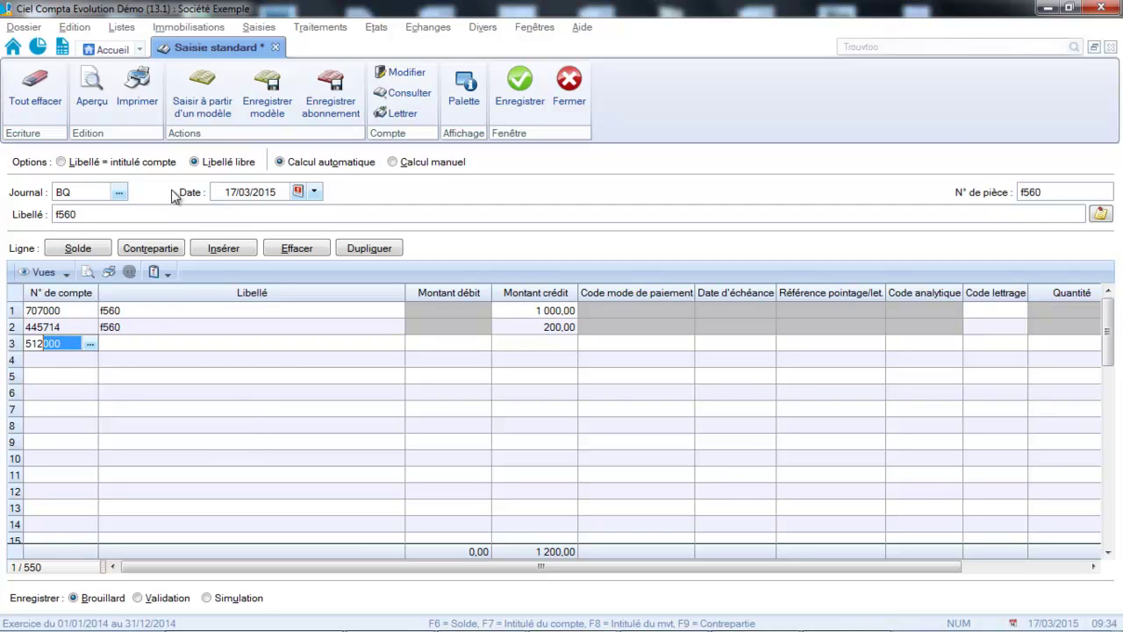
{"action": "key", "text": "Tab"}
{"action": "key", "text": "Tab"}
{"action": "type", "text": "1 200"}
{"action": "key", "text": "Tab"}
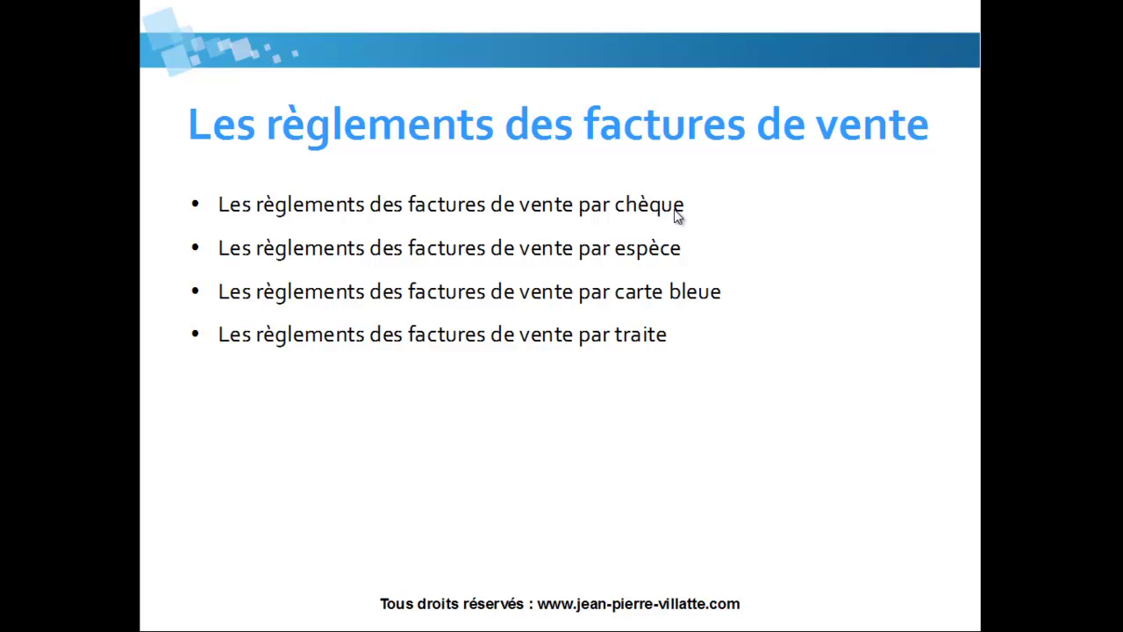
{"action": "key", "text": "Escape"}
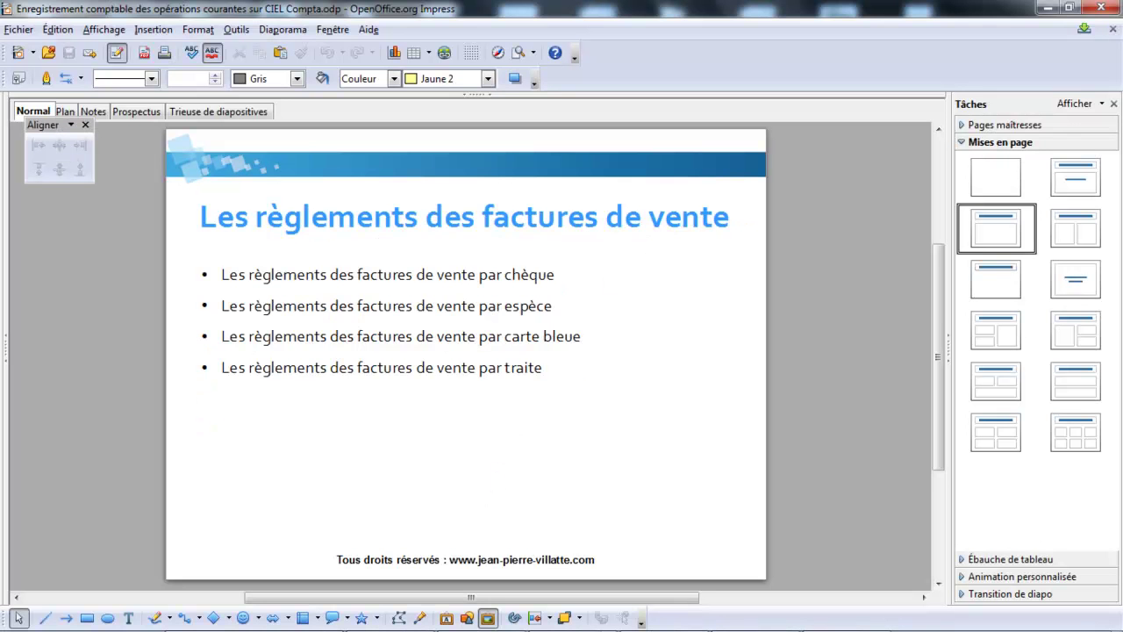
{"action": "key", "text": "F5"}
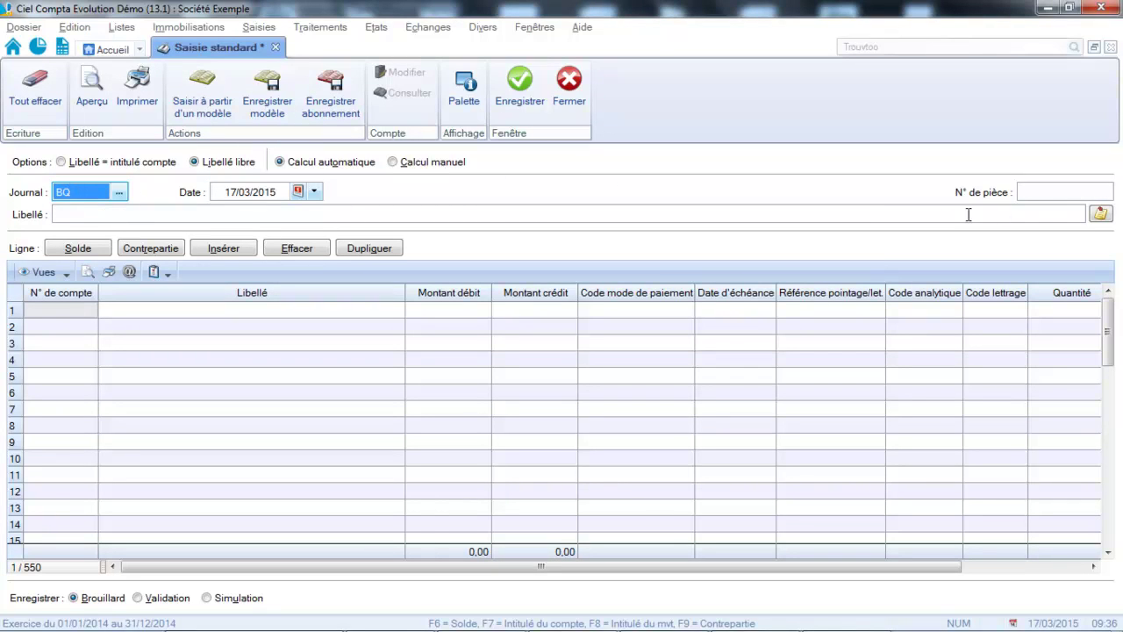
Set the new bank entry's document number to 60 and its label to "REGLEMENT carte bleue formexpert"
{"action": "left_click", "coordinate": [1037, 189]}
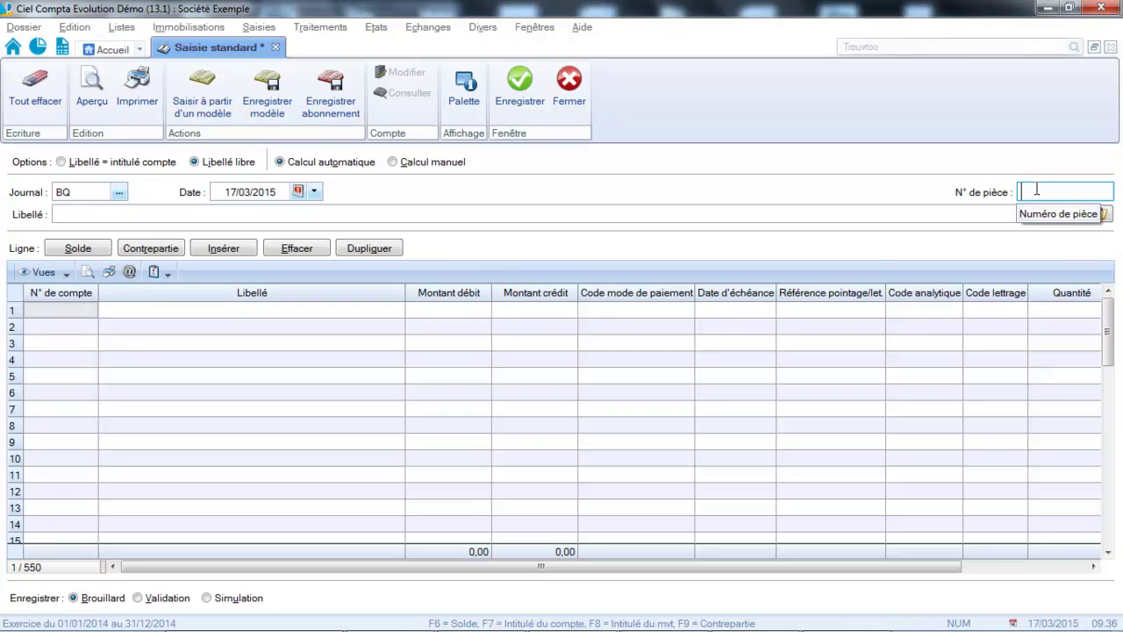
{"action": "type", "text": "60"}
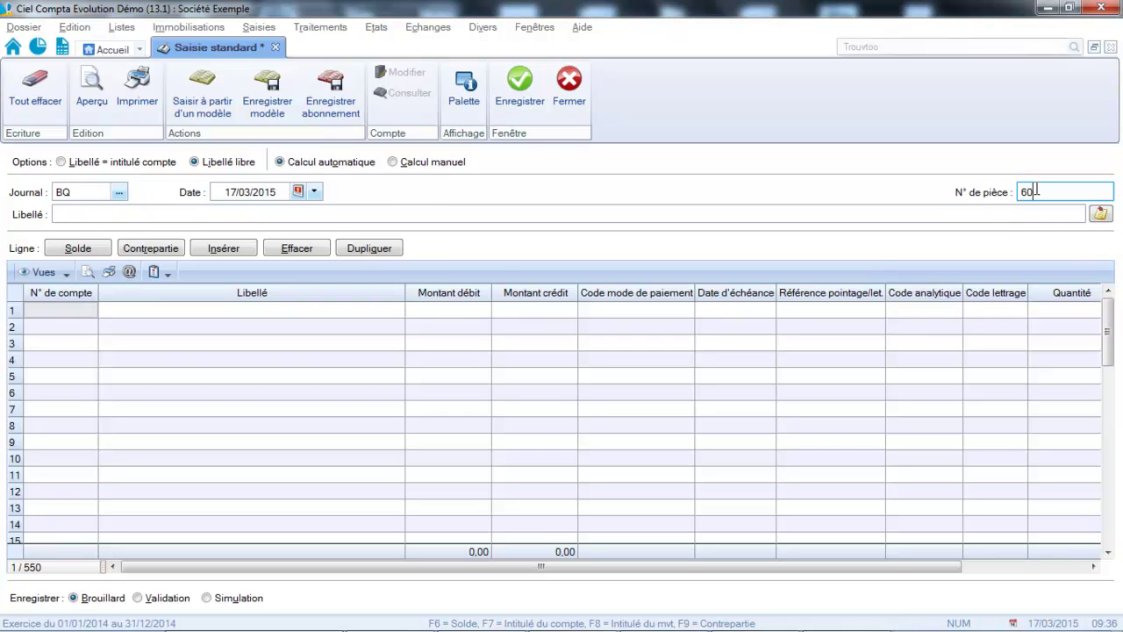
{"action": "key", "text": "Tab"}
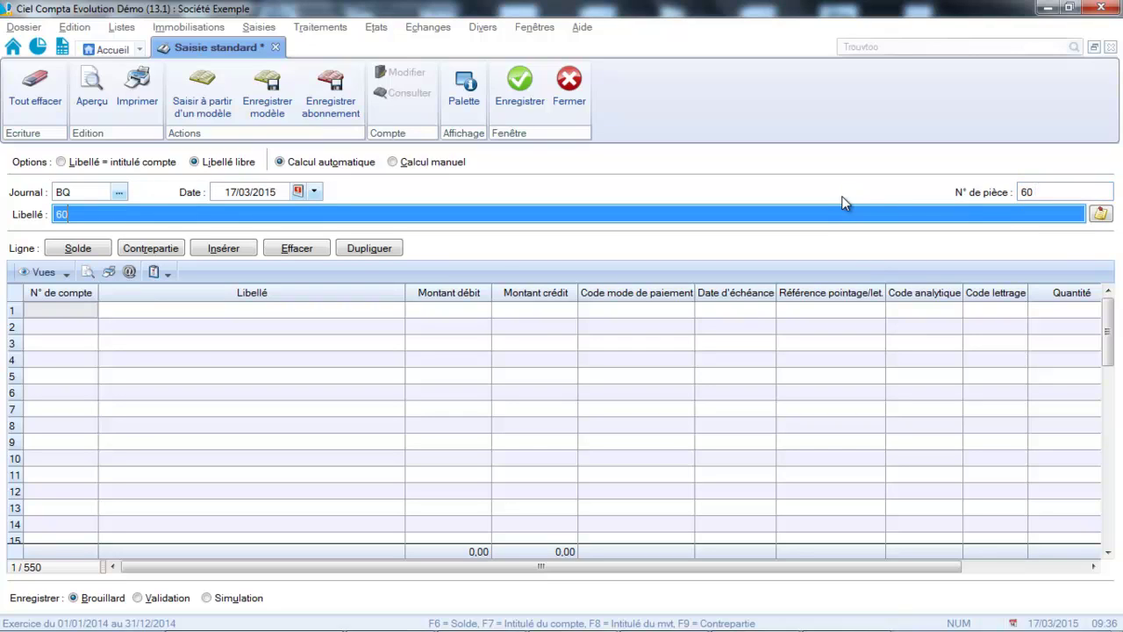
{"action": "key", "text": "Caps_Lock"}
{"action": "key", "text": "BackSpace"}
{"action": "type", "text": "REGLEMENT"}
{"action": "key", "text": "Caps_Lock"}
{"action": "type", "text": "carte bleue formexpert"}
{"action": "key", "text": "Tab"}
Fill line 1 of the card payment entry with account 707000, the entry's label and a credit of 500
{"action": "type", "text": "707"}
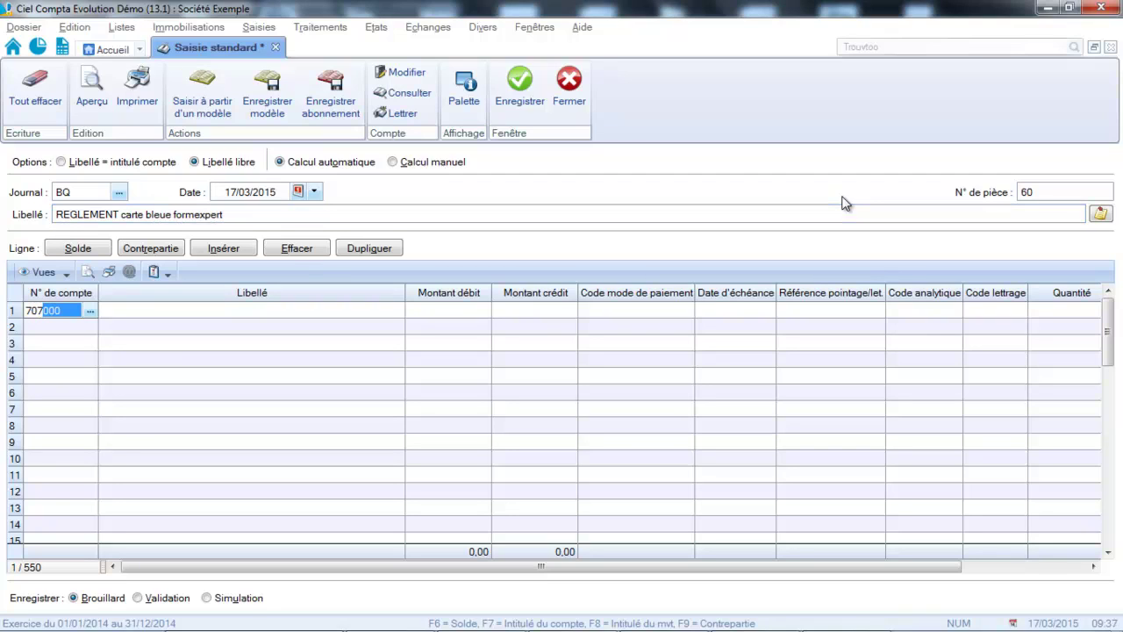
{"action": "key", "text": "Tab"}
{"action": "key", "text": "Tab"}
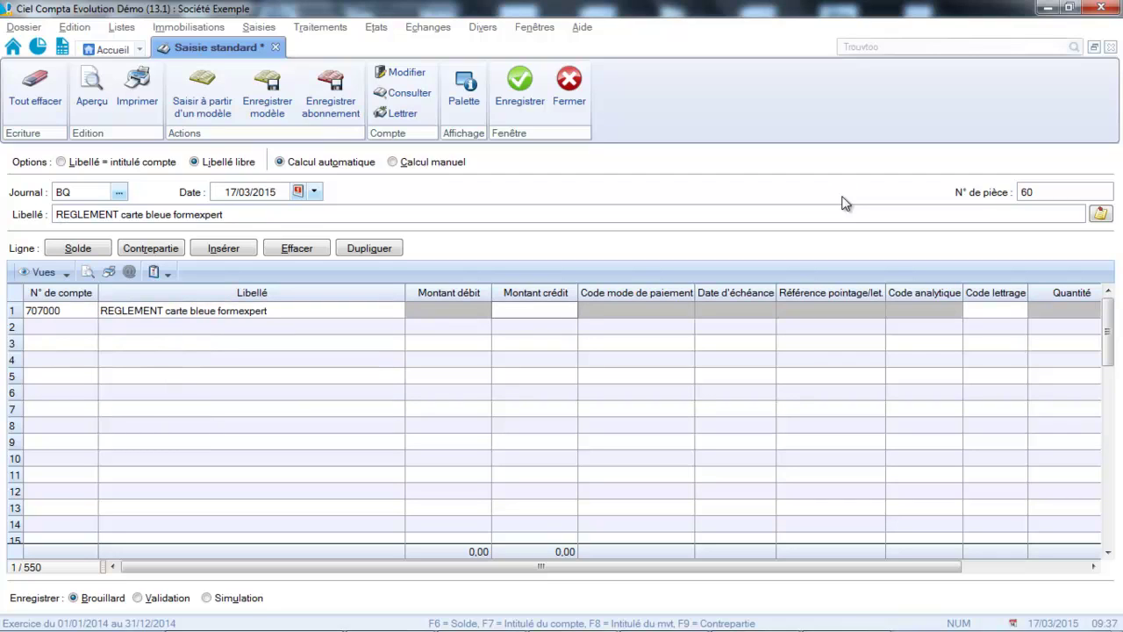
{"action": "type", "text": "500"}
{"action": "key", "text": "Tab"}
Keep the proposed account 445714 and label on line 2 of the card payment entry and set its credit to 100
{"action": "key", "text": "Tab"}
{"action": "key", "text": "Tab"}
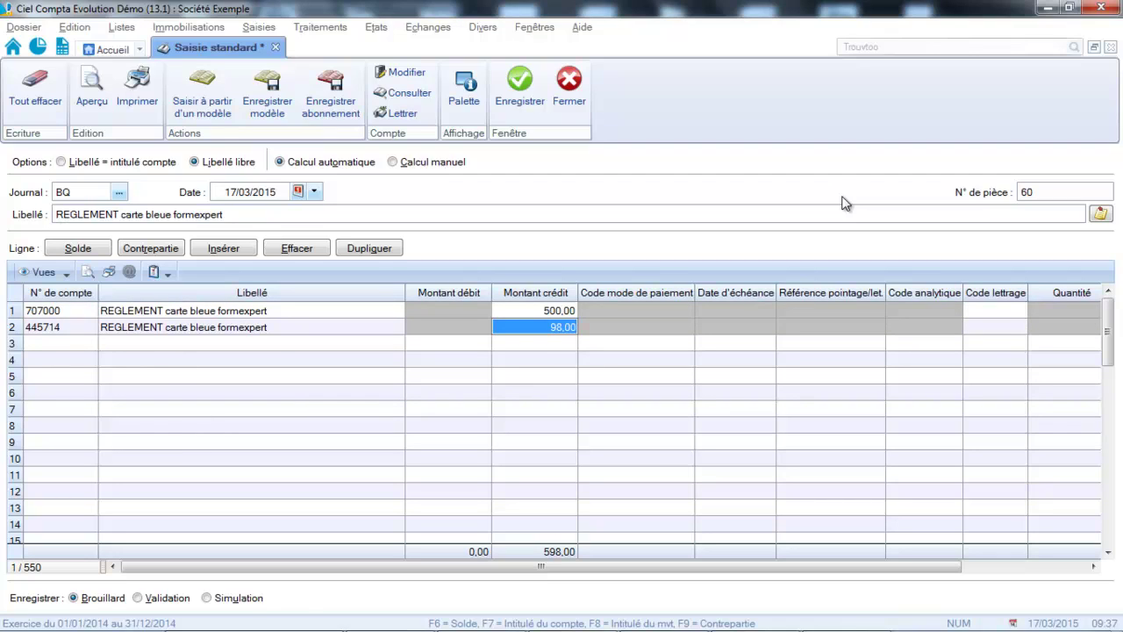
{"action": "type", "text": "100"}
{"action": "key", "text": "Return"}
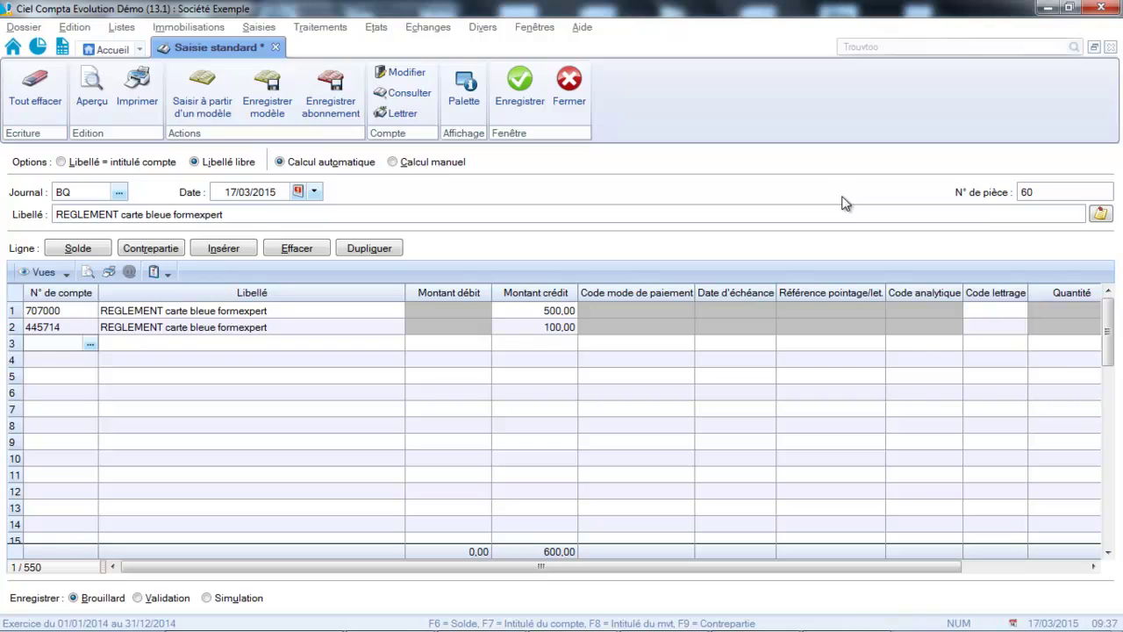
Fill line 3 of the card payment entry with account 512000, the entry's label and a debit of 600
{"action": "type", "text": "512000"}
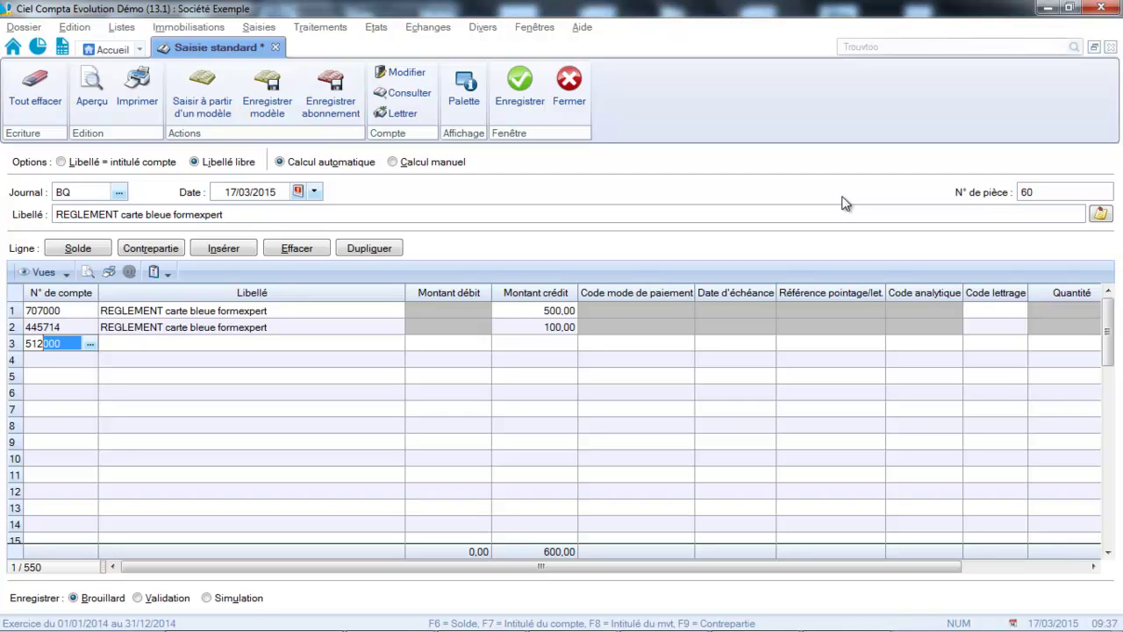
{"action": "key", "text": "Tab"}
{"action": "key", "text": "Tab"}
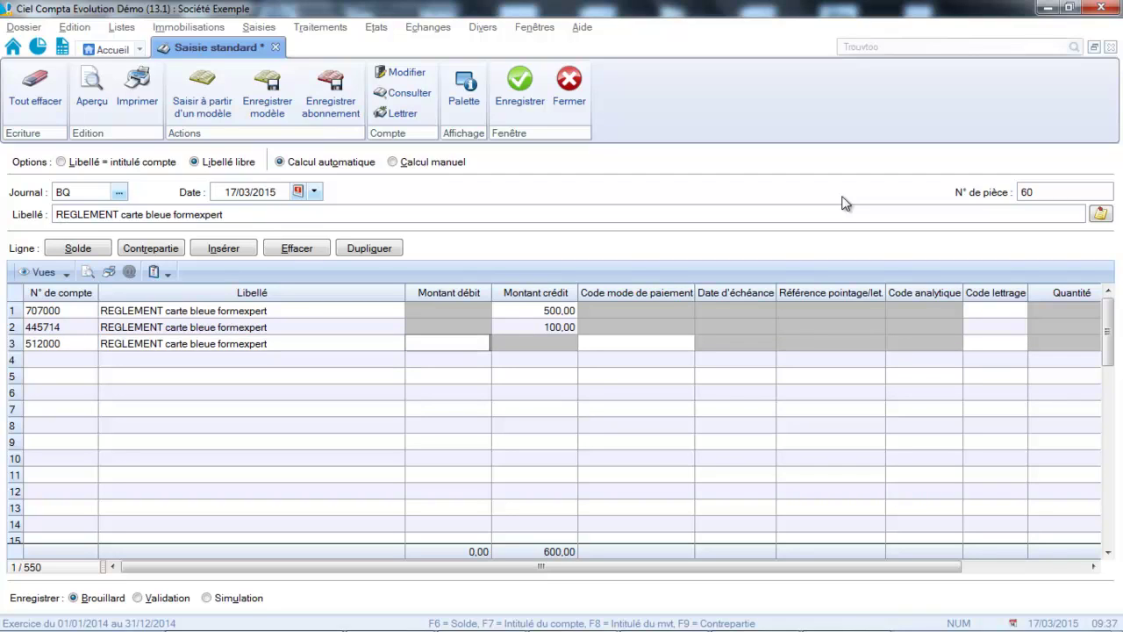
{"action": "type", "text": "600"}
{"action": "key", "text": "Tab"}
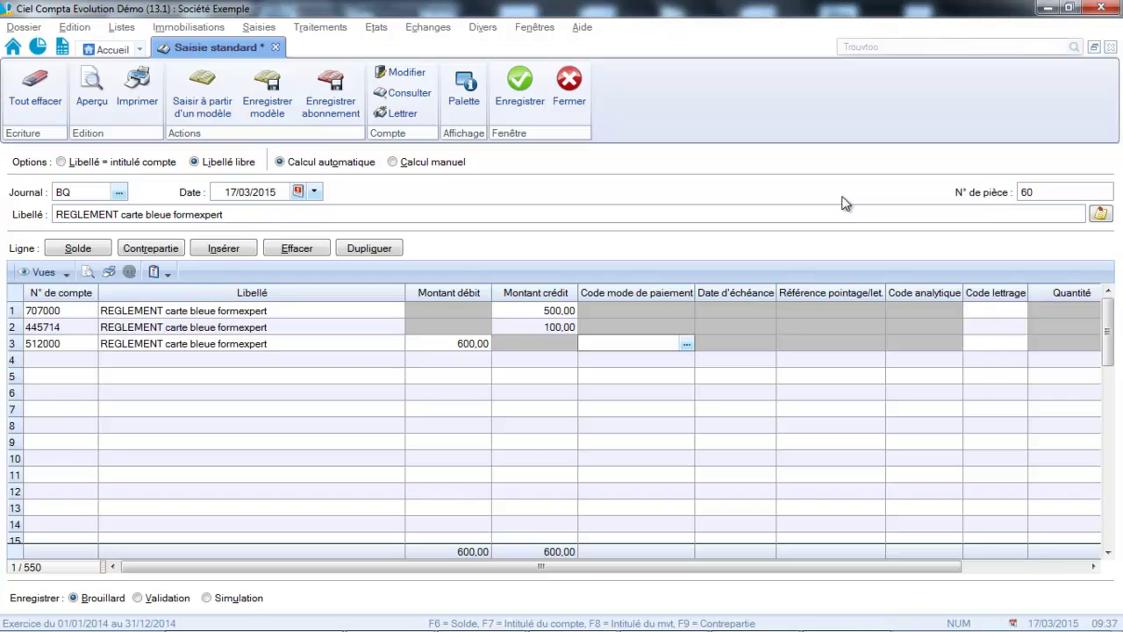
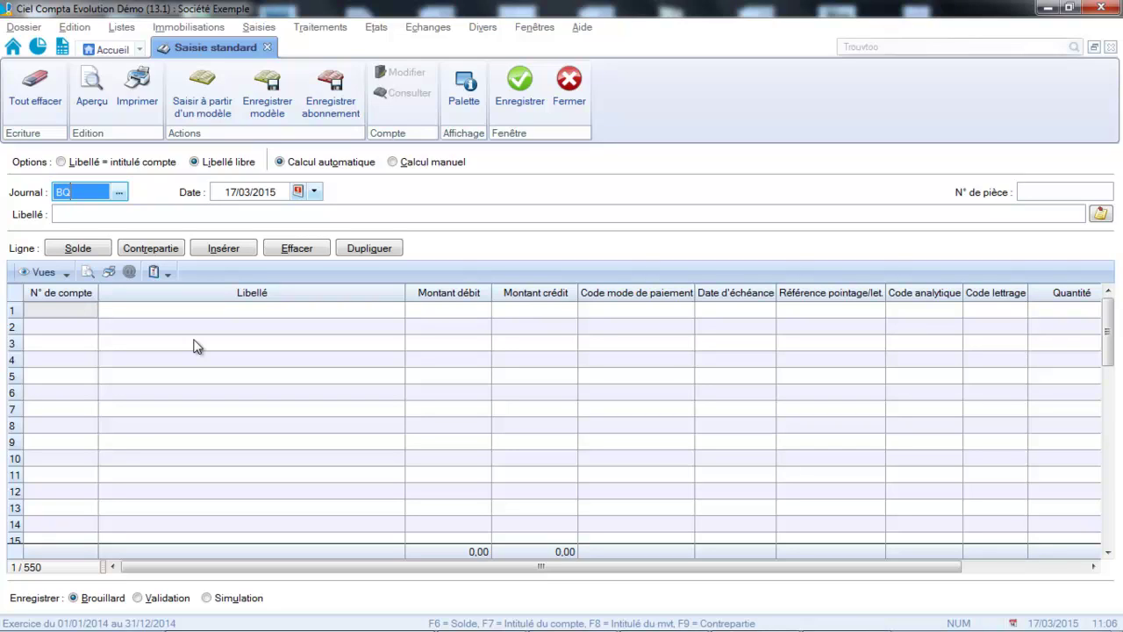
Give the empty bank entry document number 60 and the label "Reglement traite FORMEXPERT"
{"action": "left_click", "coordinate": [1027, 191]}
{"action": "type", "text": "60"}
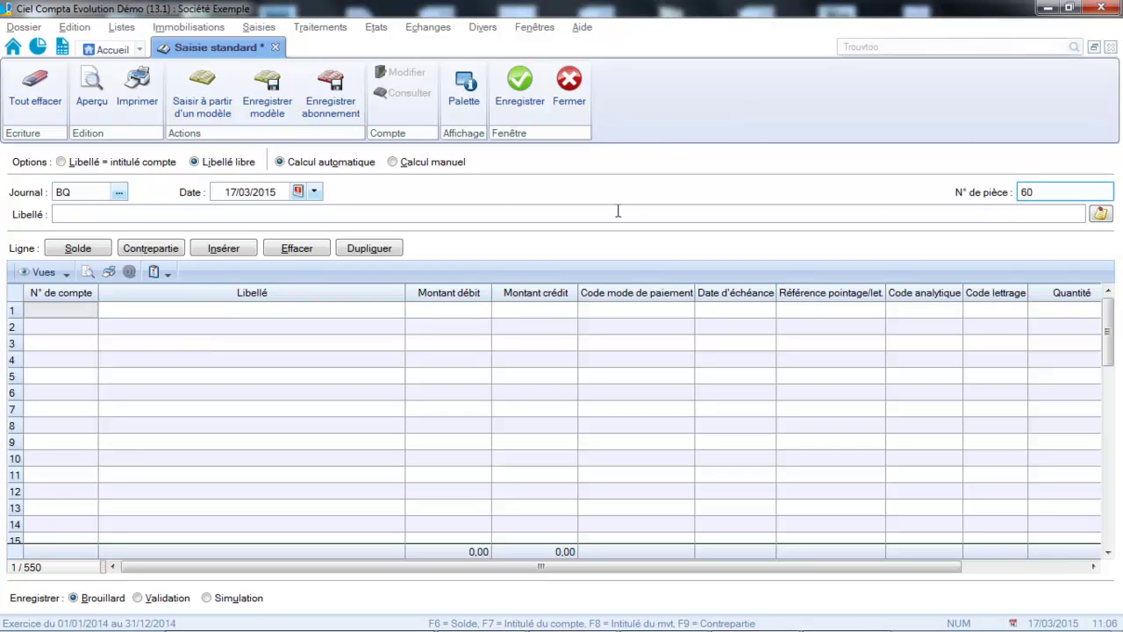
{"action": "left_click", "coordinate": [612, 213]}
{"action": "key", "text": "Caps_Lock"}
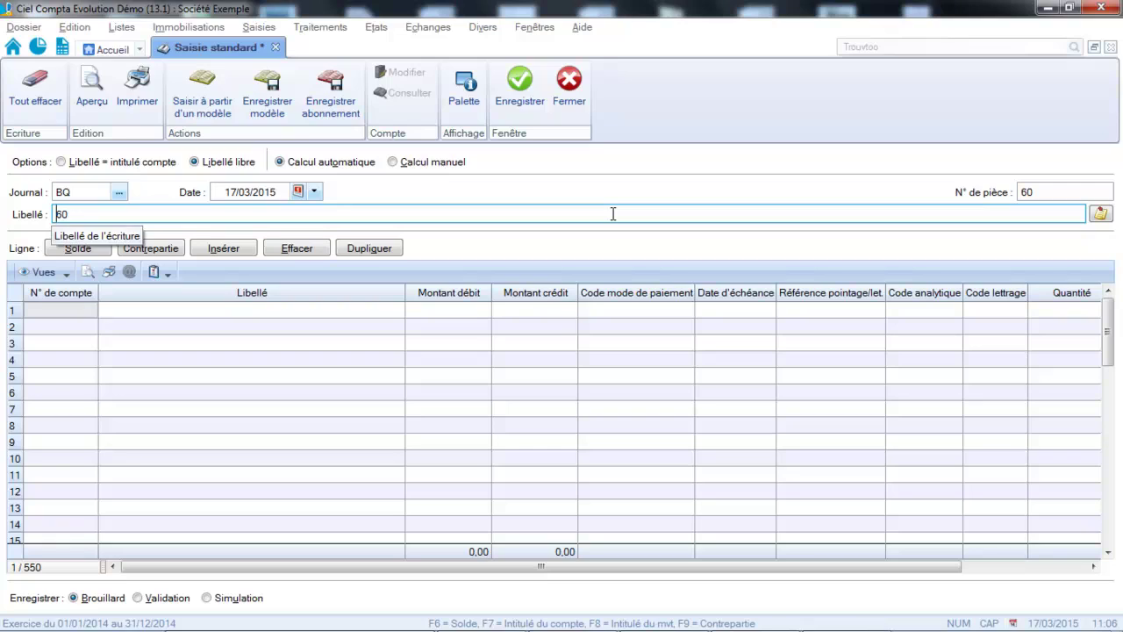
{"action": "type", "text": "rEGLEMEN"}
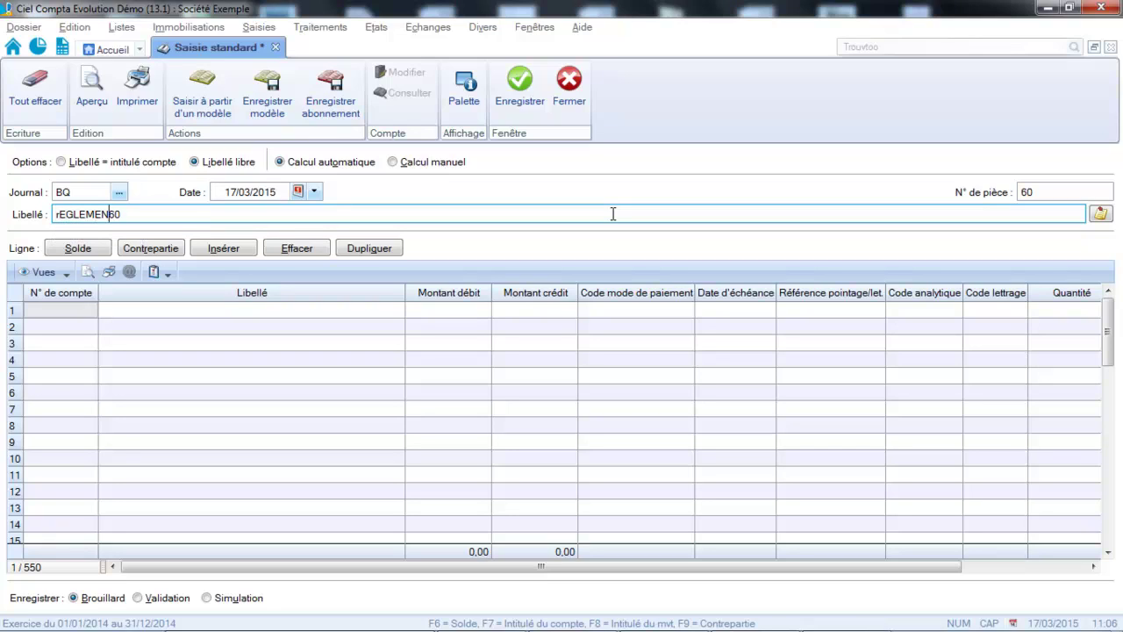
{"action": "type", "text": "t"}
{"action": "key", "text": "Caps_Lock"}
{"action": "type", "text": "traite"}
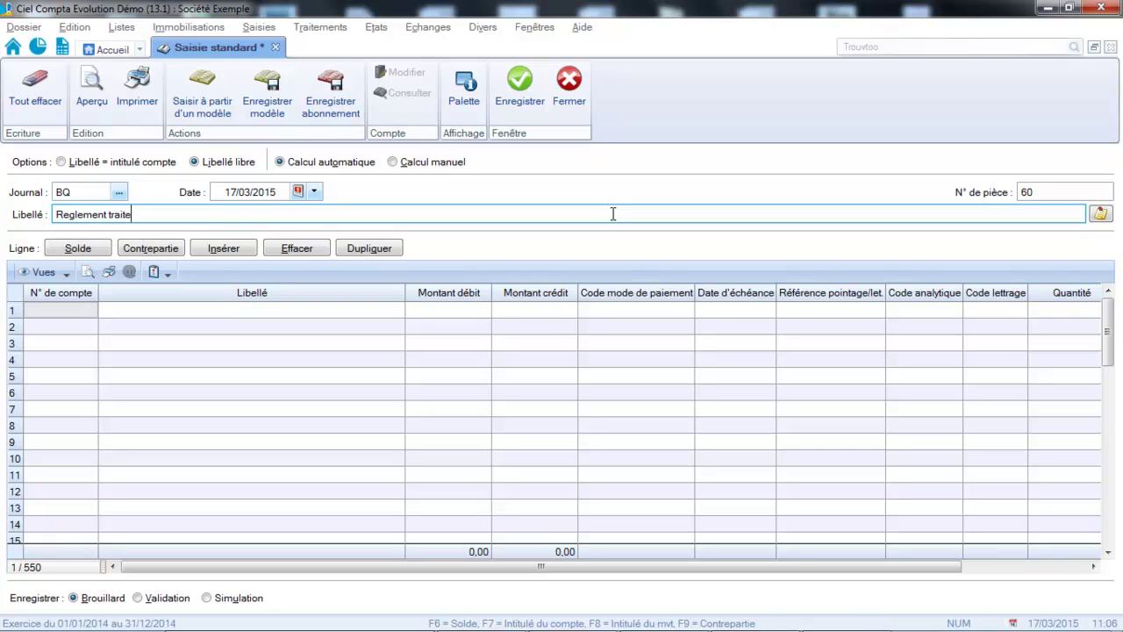
{"action": "key", "text": "Caps_Lock"}
{"action": "type", "text": "FORMEXPERT"}
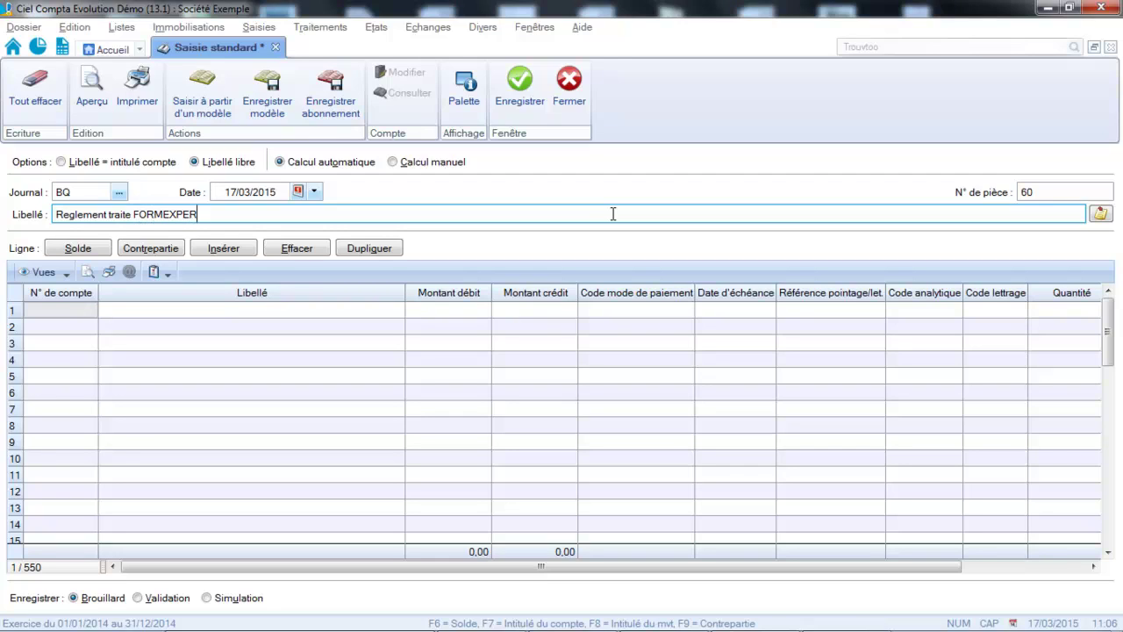
Fill line 1 of the bill of exchange entry with account 512000, the entry's label and a debit of 4988
{"action": "left_click", "coordinate": [85, 309]}
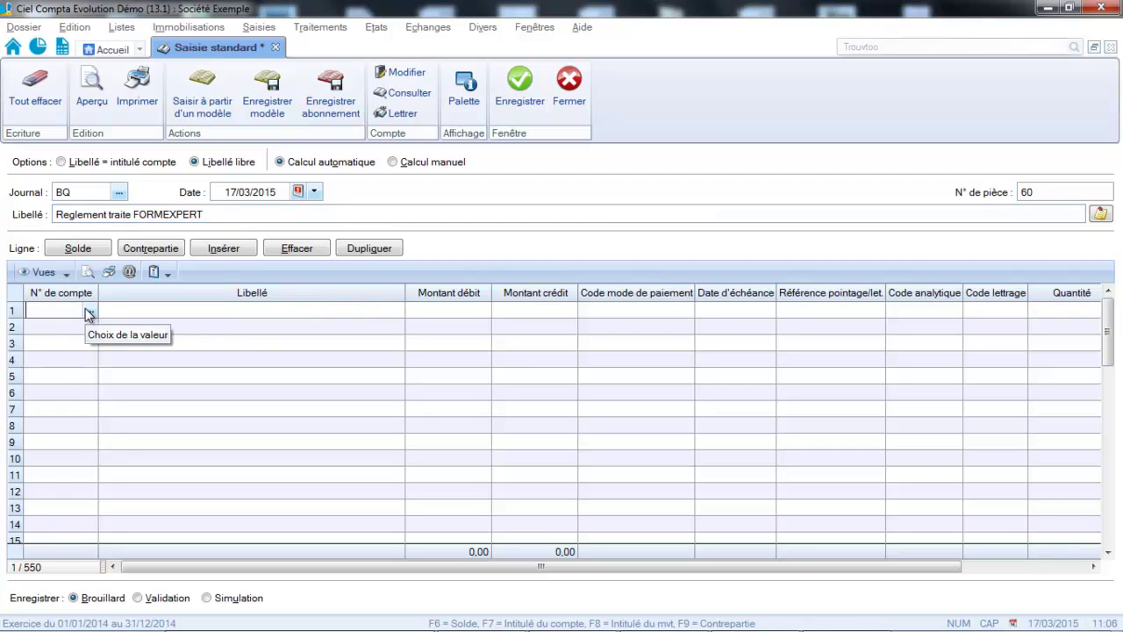
{"action": "type", "text": "512000"}
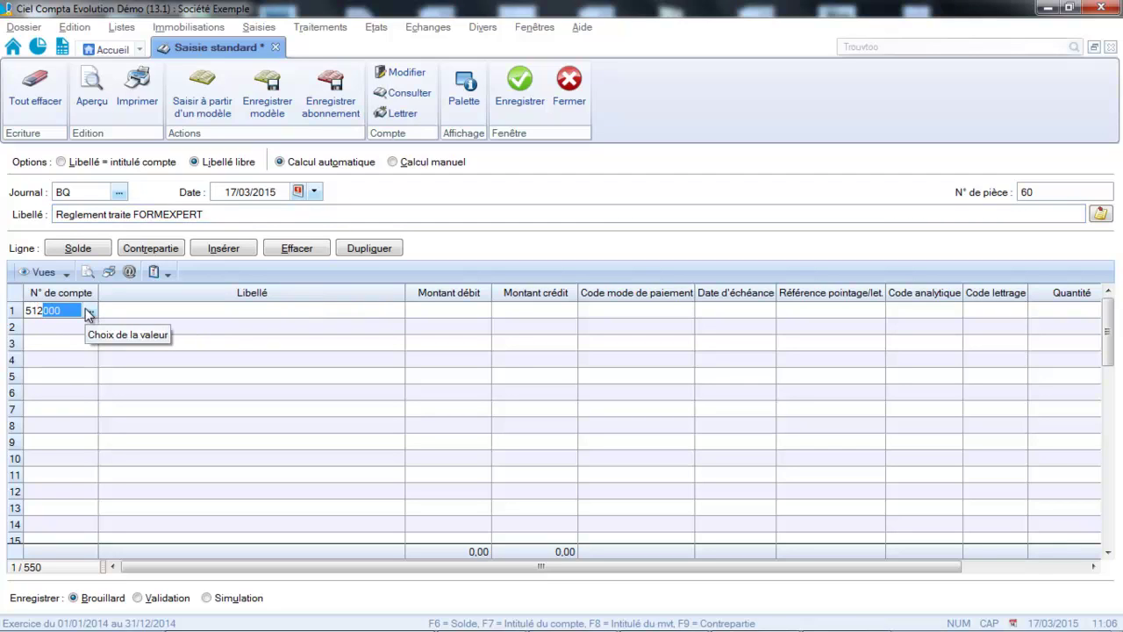
{"action": "key", "text": "Tab"}
{"action": "key", "text": "Tab"}
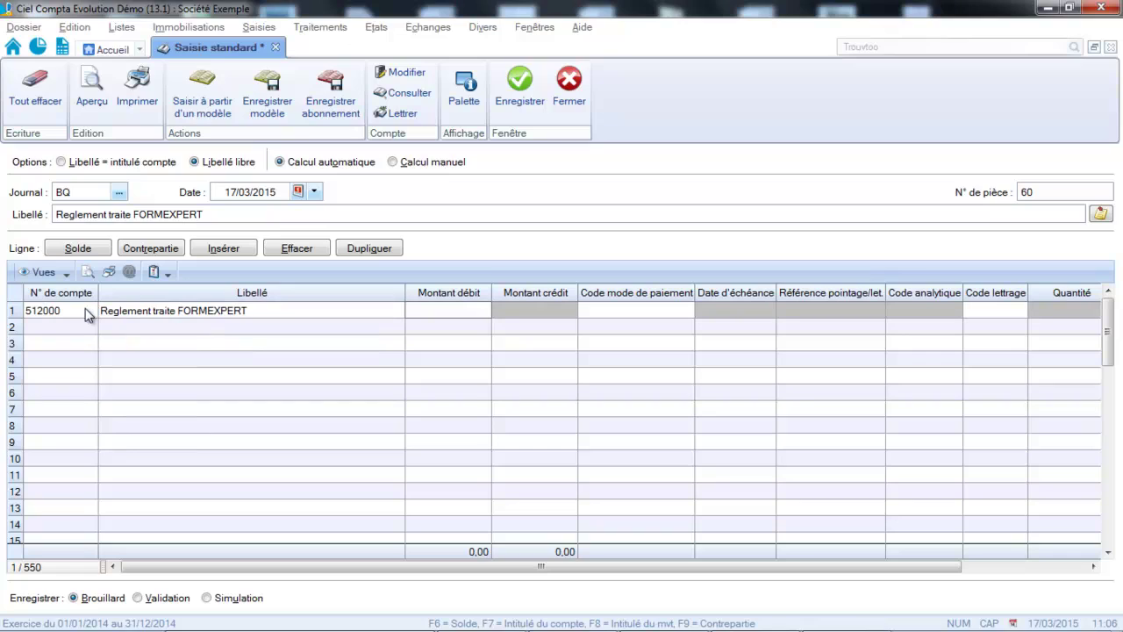
{"action": "type", "text": "4988"}
Fill line 2 with account 627000 (Services bancaires et assim.) chosen from the account list, the entry's label and a debit of 10
{"action": "left_click", "coordinate": [66, 329]}
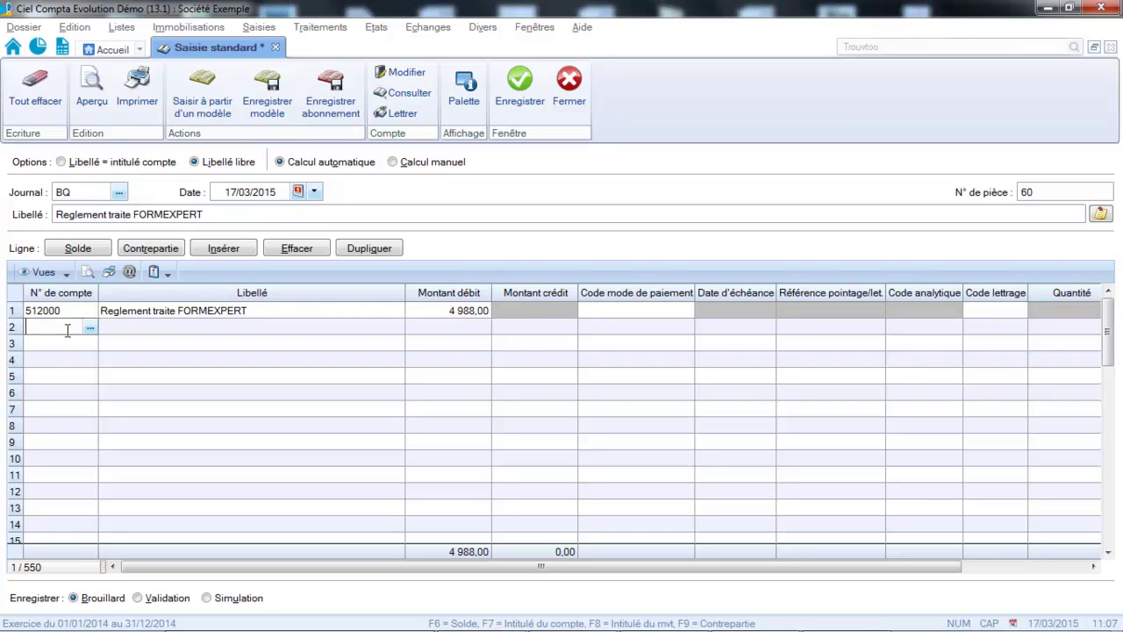
{"action": "type", "text": "627000"}
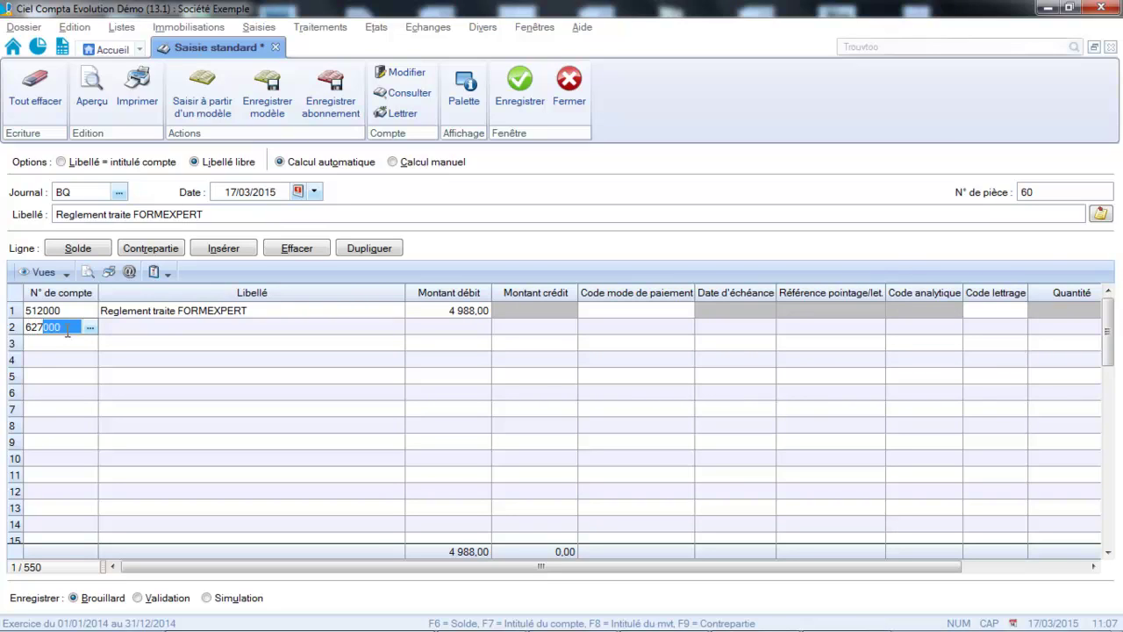
{"action": "key", "text": "F4"}
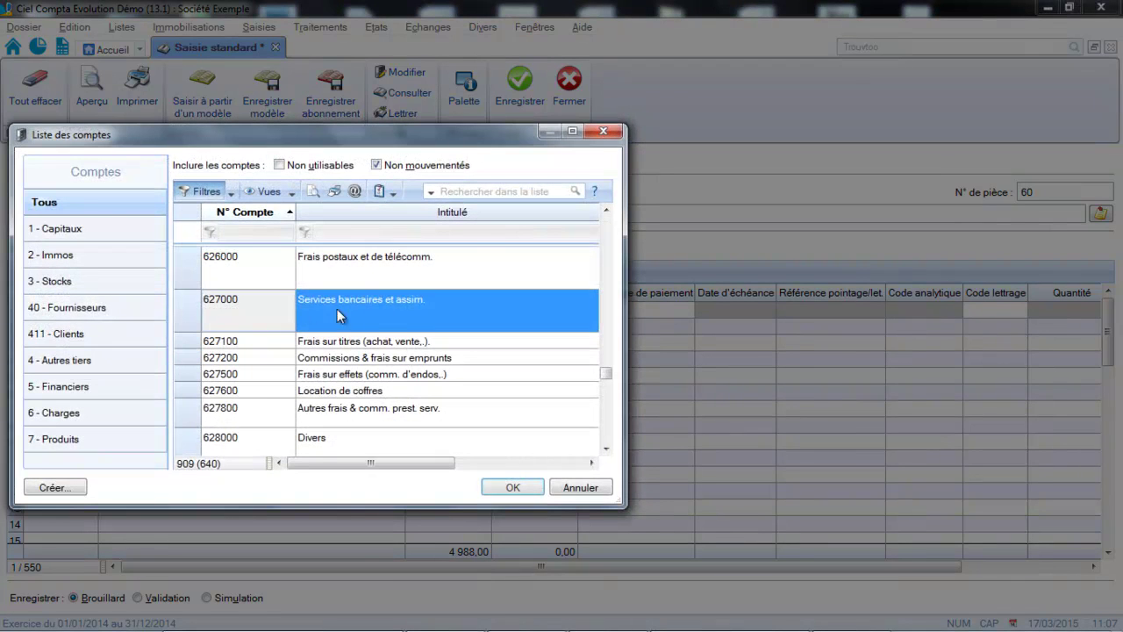
{"action": "left_click", "coordinate": [507, 487]}
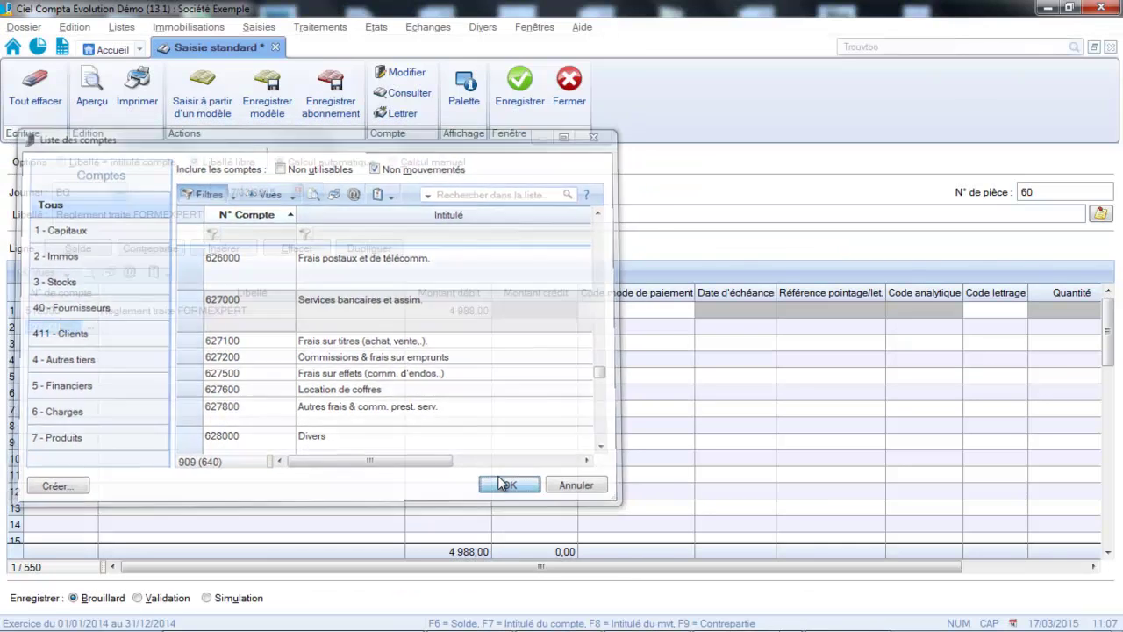
{"action": "left_click", "coordinate": [463, 331]}
{"action": "type", "text": "10"}
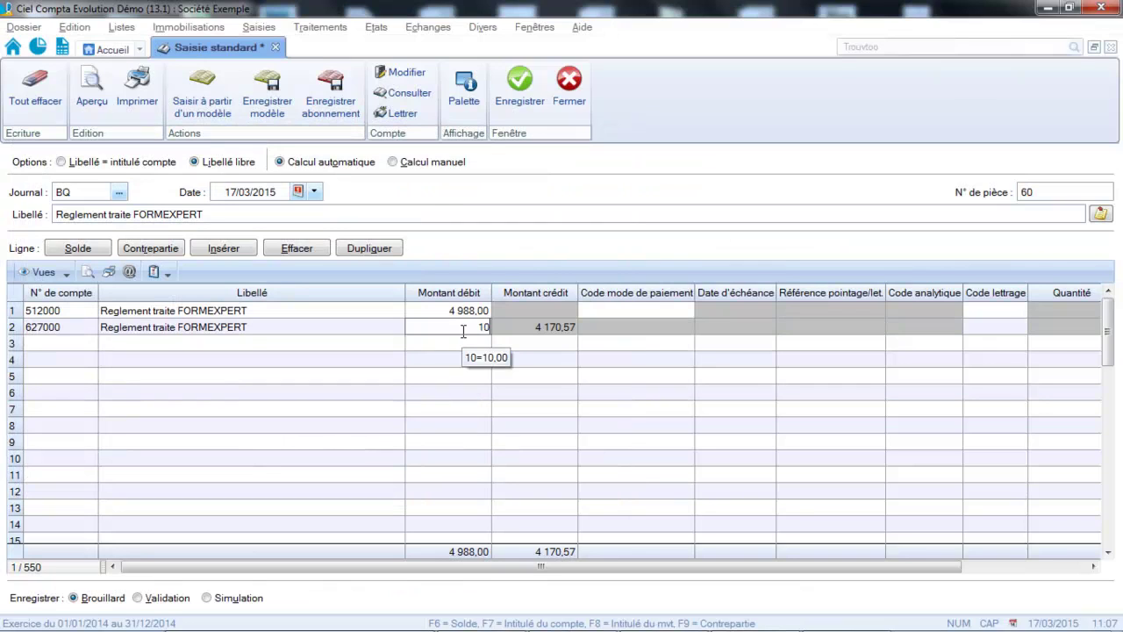
{"action": "key", "text": "Return"}
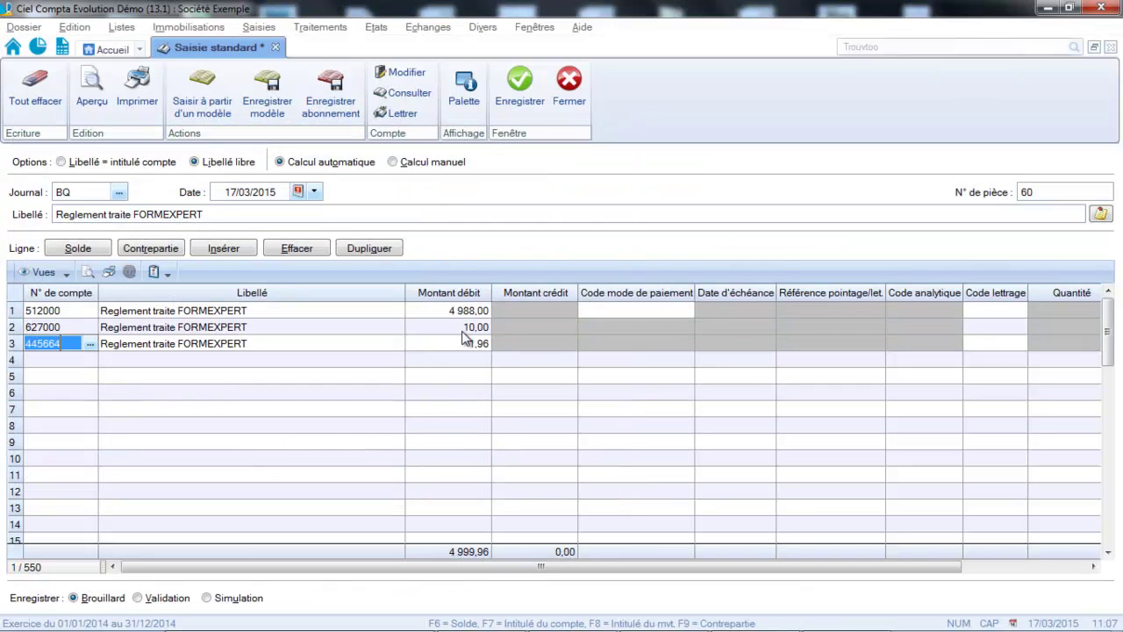
Keep the proposed account 445664 and label on line 3 and set its debit to 2
{"action": "key", "text": "Return"}
{"action": "key", "text": "Return"}
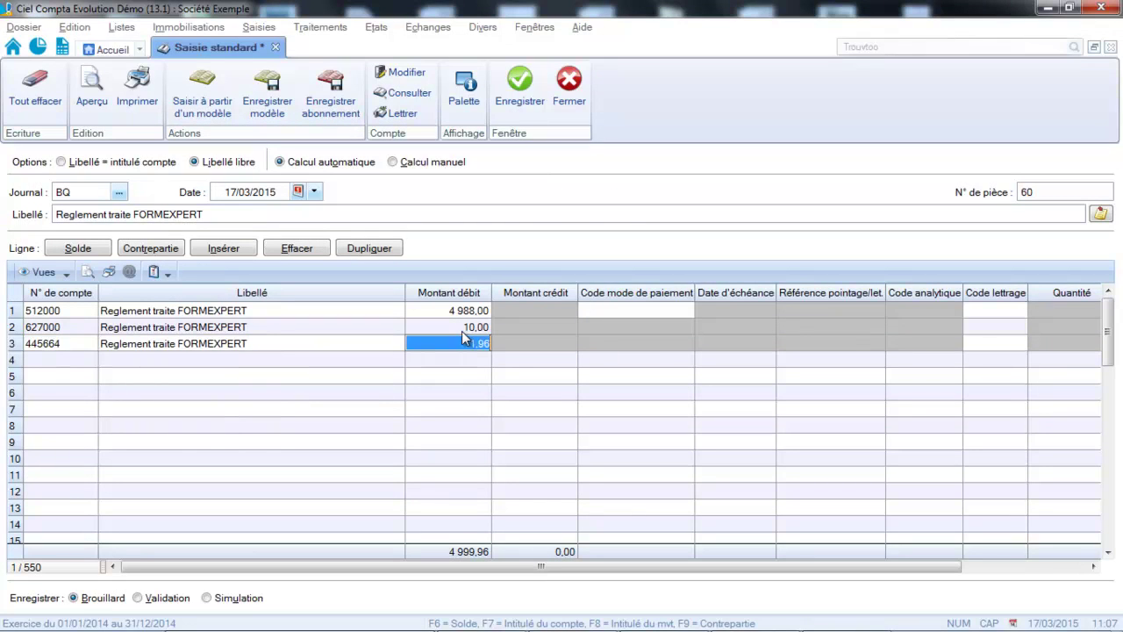
{"action": "type", "text": "2"}
{"action": "key", "text": "Return"}
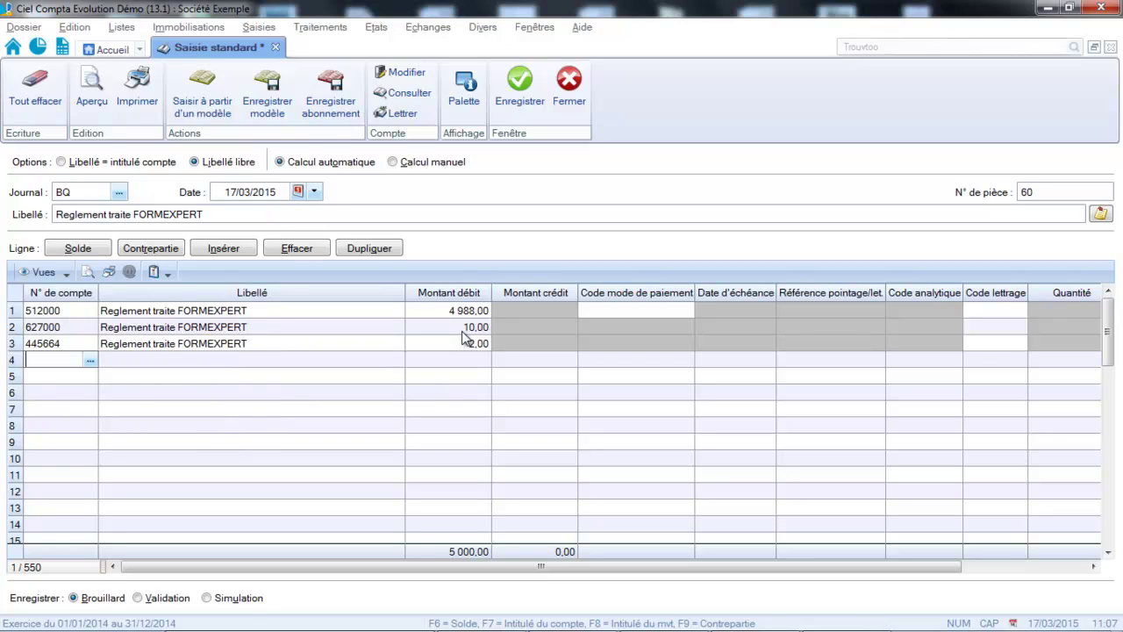
Fill line 4 of the bill of exchange entry with account 411000, the entry's label and a credit of 5000
{"action": "type", "text": "411000"}
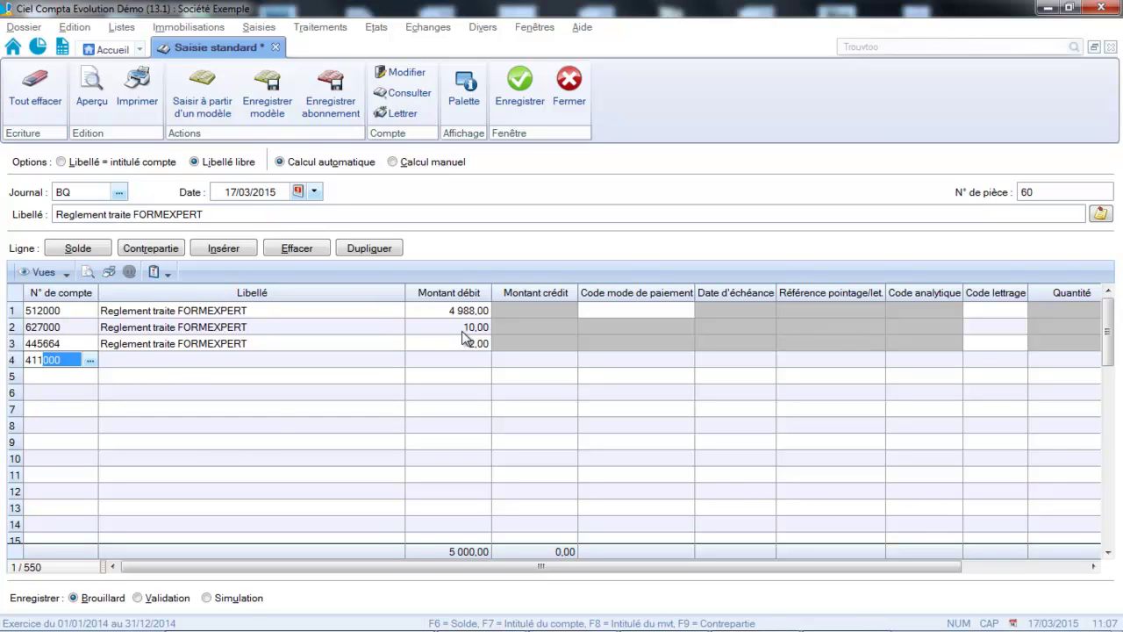
{"action": "key", "text": "Return"}
{"action": "key", "text": "Return"}
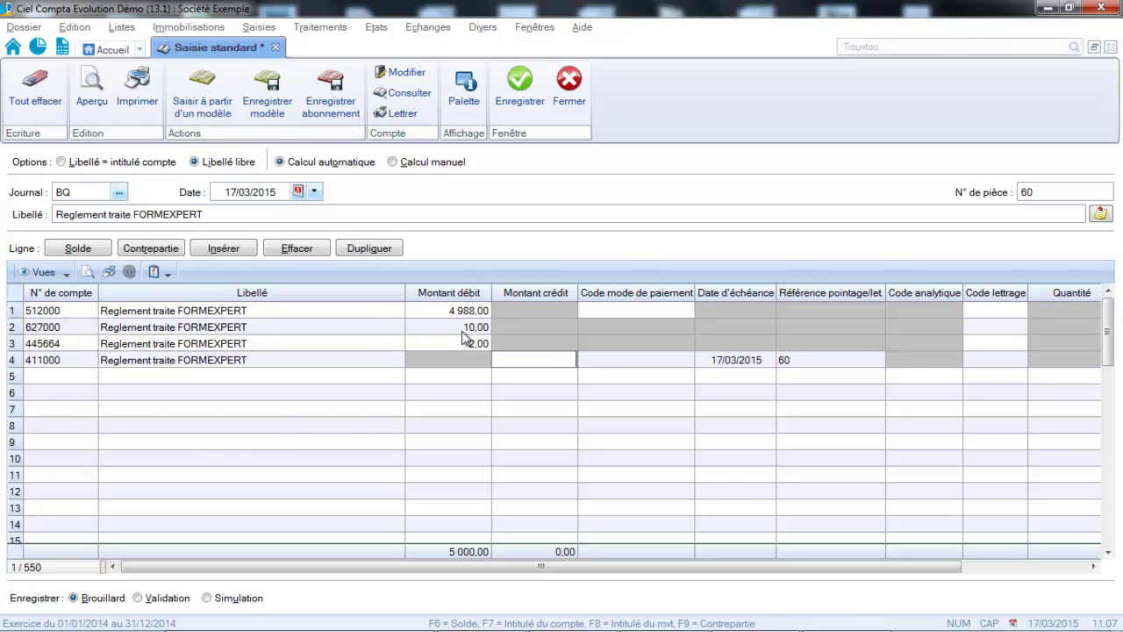
{"action": "type", "text": "5000"}
{"action": "key", "text": "Return"}
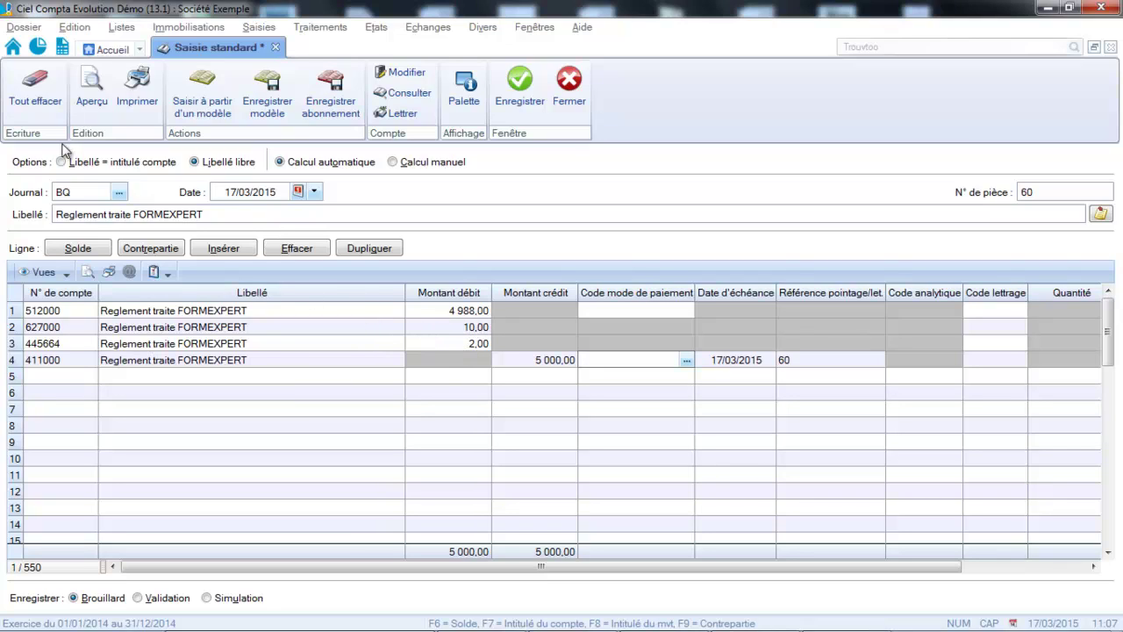
Clear the whole entry, confirming the erasure, and give the empty one document number 60 and the label "Reglement traite formexpert"
{"action": "left_click", "coordinate": [40, 97]}
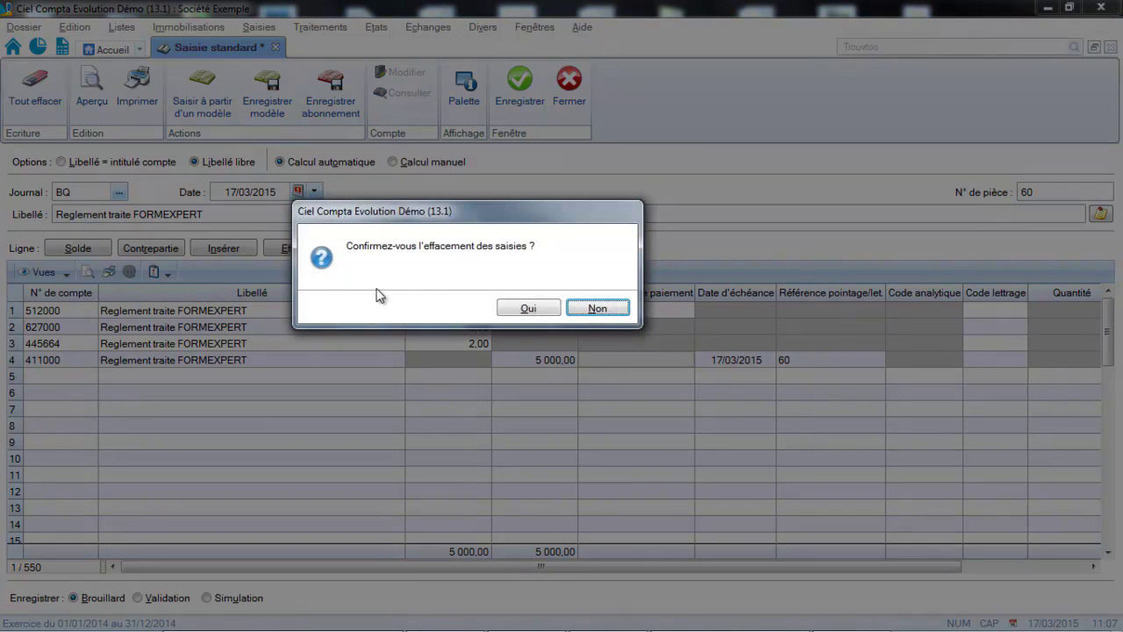
{"action": "left_click", "coordinate": [528, 308]}
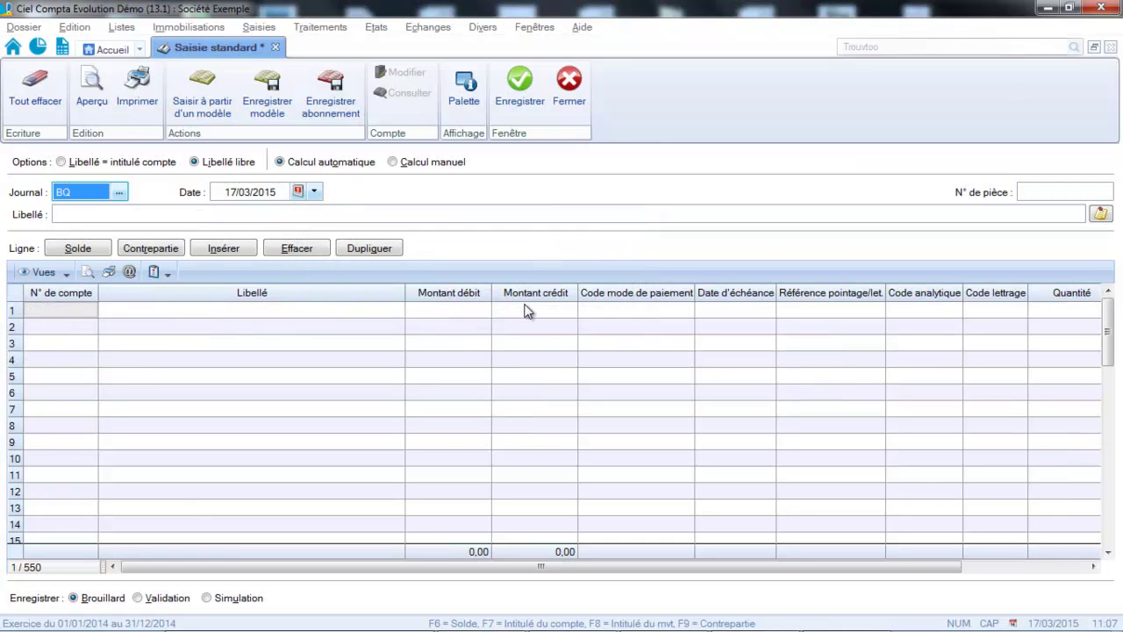
{"action": "left_click", "coordinate": [1055, 193]}
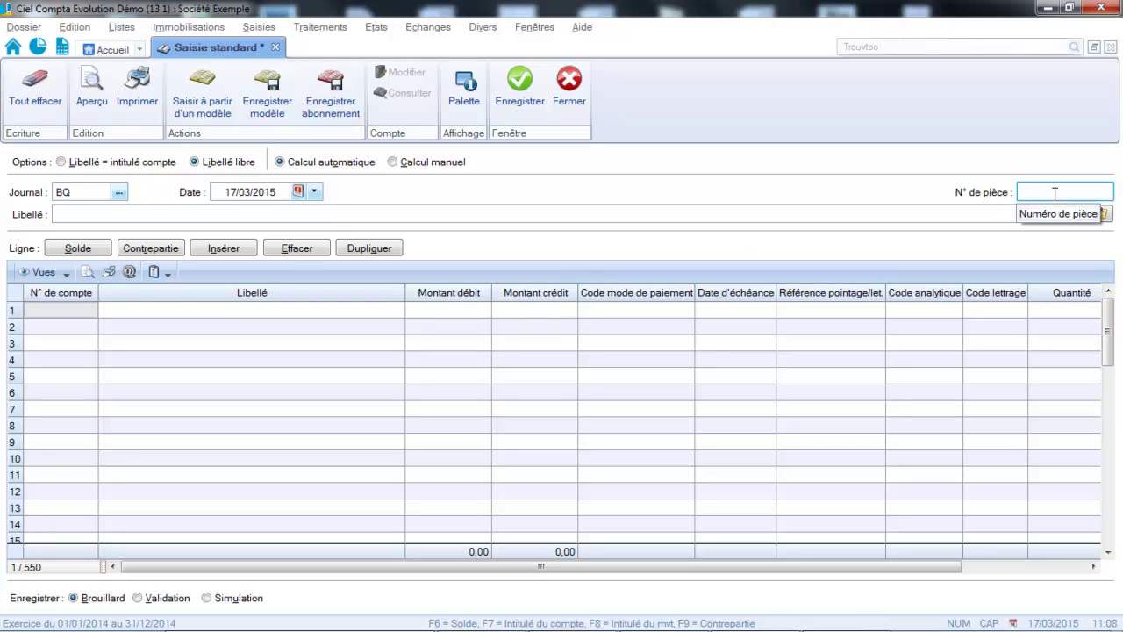
{"action": "type", "text": "60"}
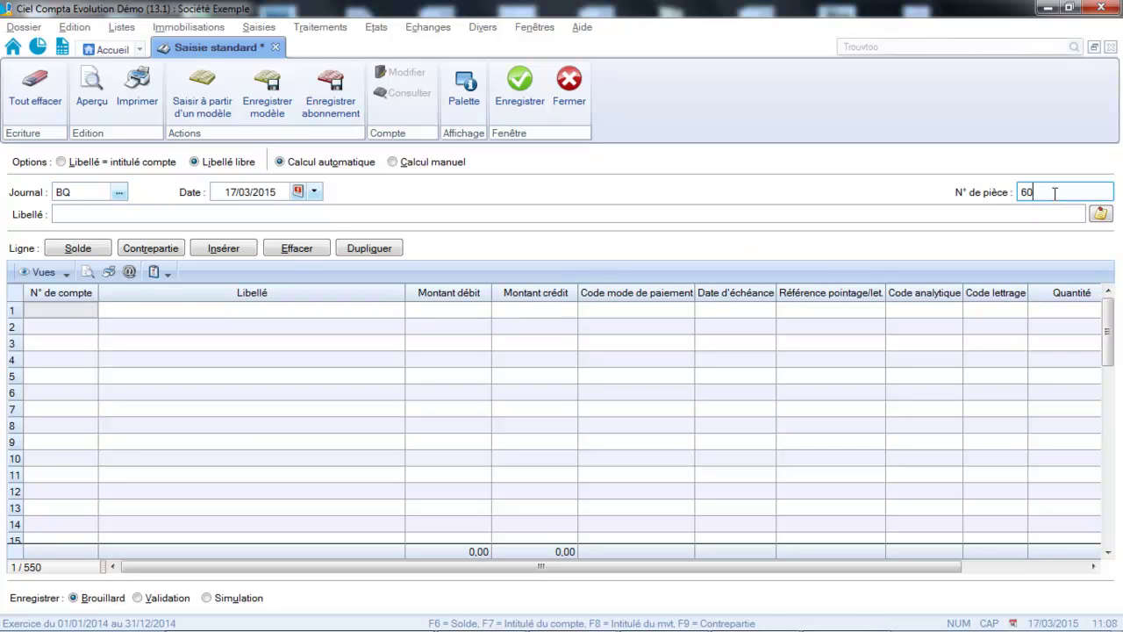
{"action": "left_click", "coordinate": [587, 215]}
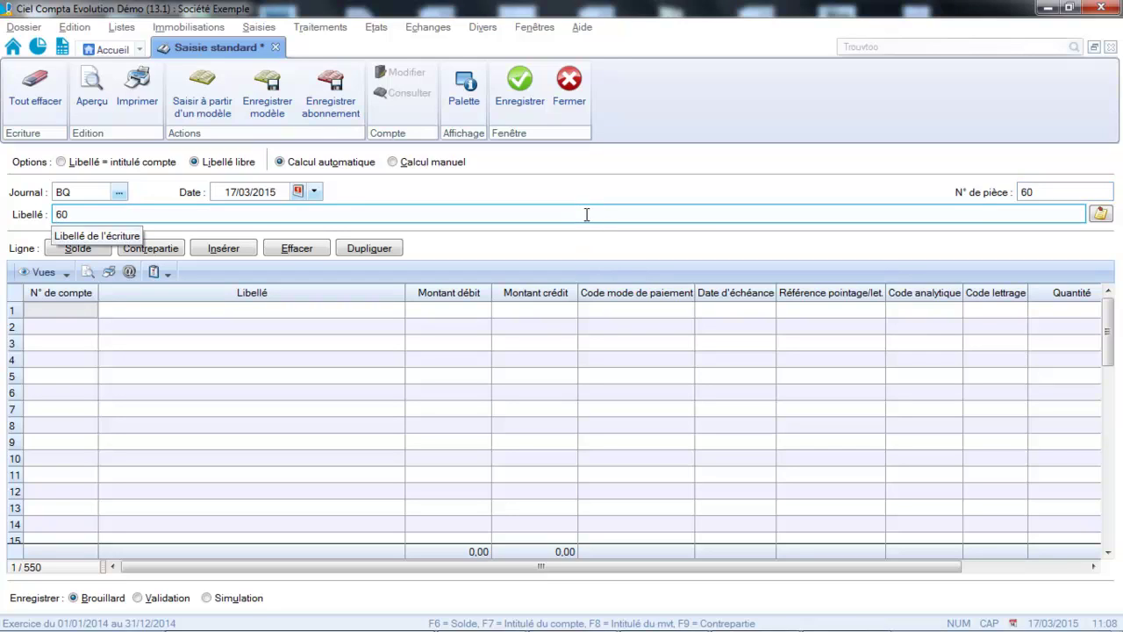
{"action": "key", "text": "BackSpace"}
{"action": "key", "text": "BackSpace"}
{"action": "type", "text": "Re"}
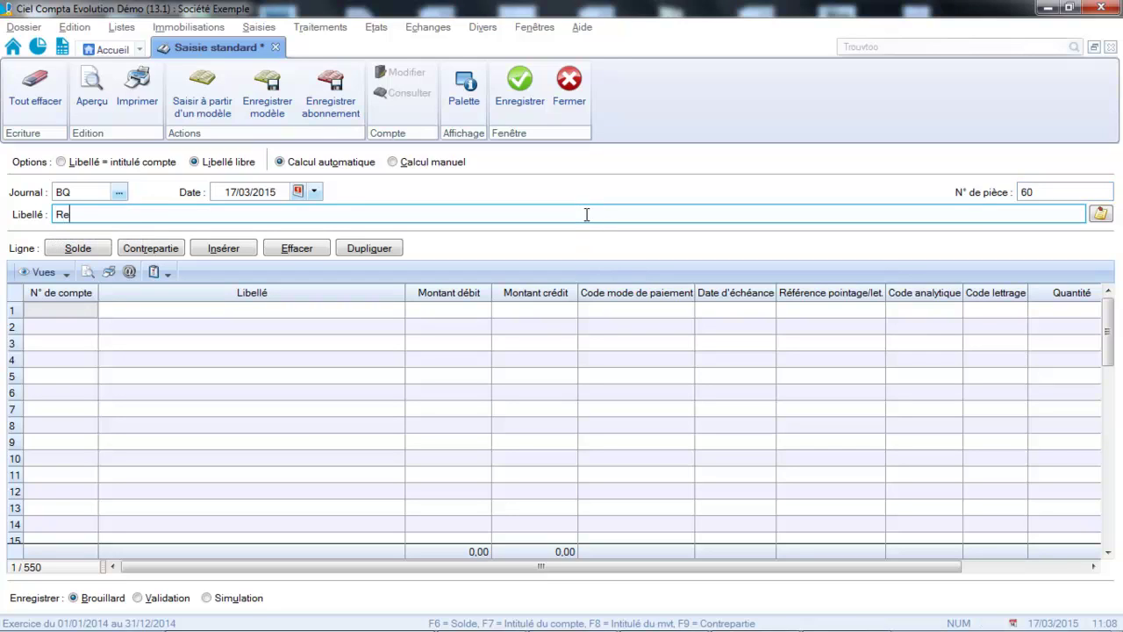
{"action": "type", "text": "glement traite formexpert"}
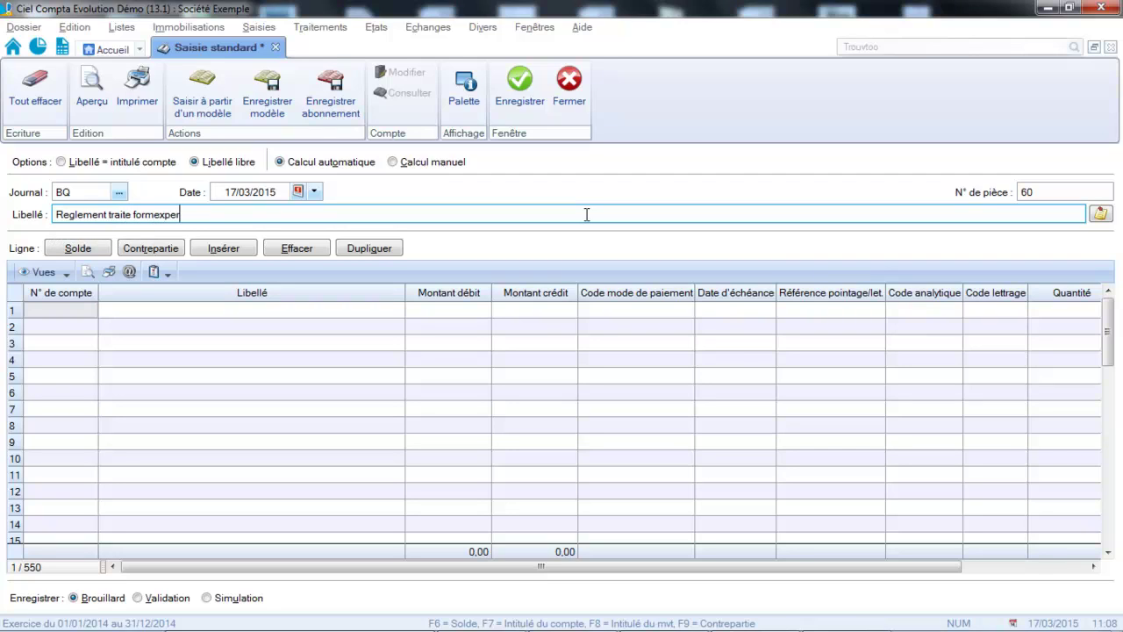
Fill line 1 of the new bill of exchange entry with account 512000, the entry's label and a debit of 4838
{"action": "left_click", "coordinate": [78, 313]}
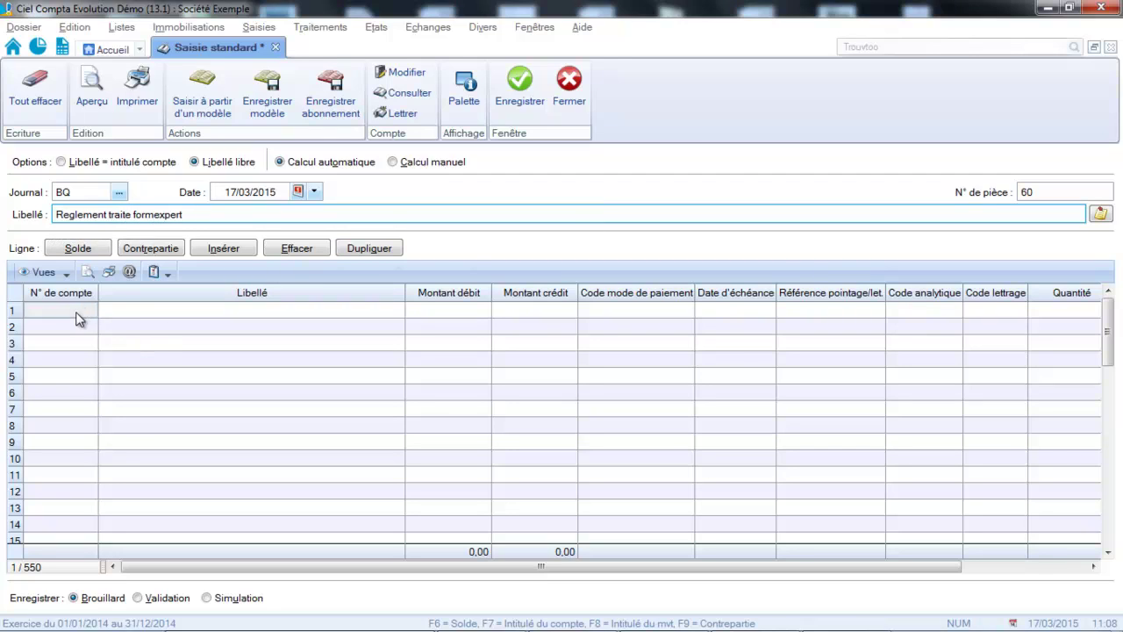
{"action": "type", "text": "512000"}
{"action": "key", "text": "Return"}
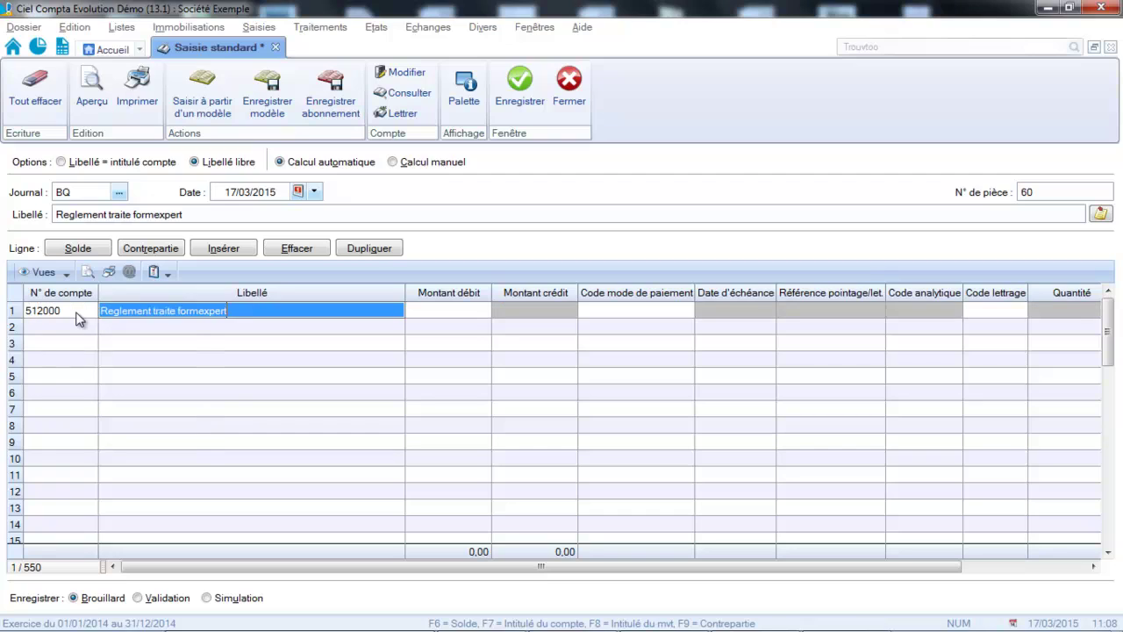
{"action": "key", "text": "Return"}
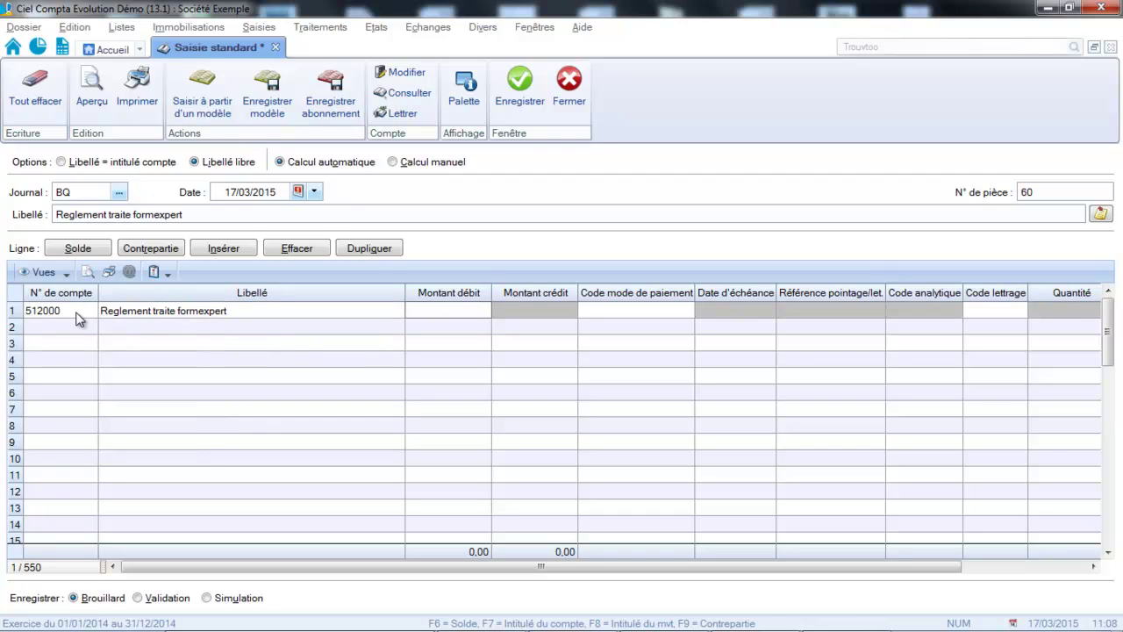
{"action": "type", "text": "4 838"}
{"action": "key", "text": "Return"}
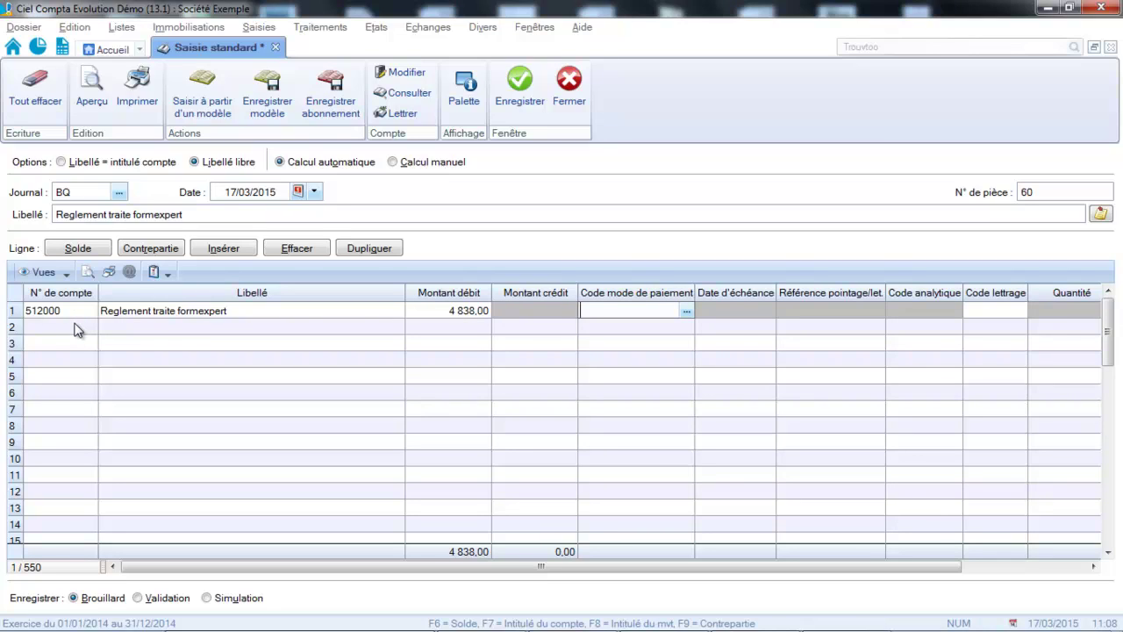
Fill line 2 with account 661000, the entry's label and a debit of 150
{"action": "left_click", "coordinate": [76, 325]}
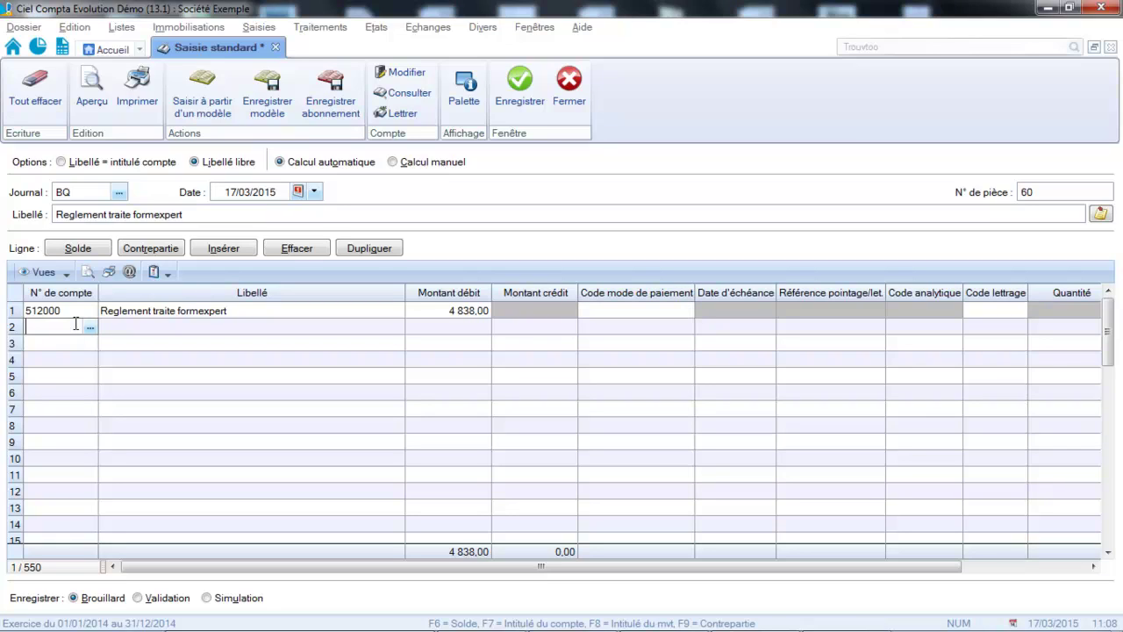
{"action": "type", "text": "661000"}
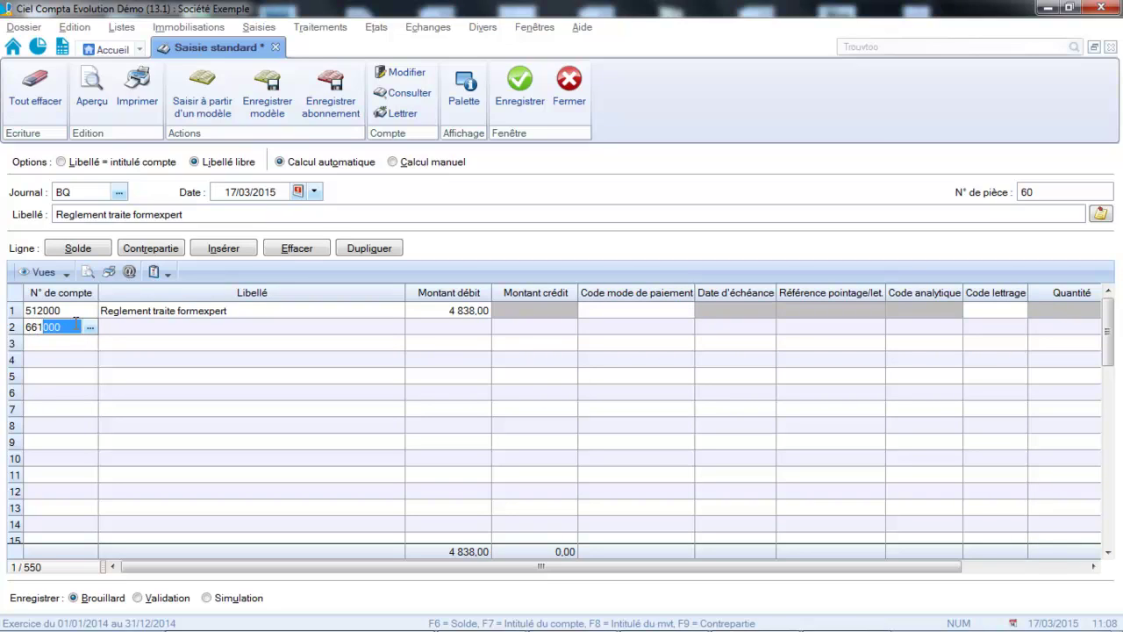
{"action": "key", "text": "Return"}
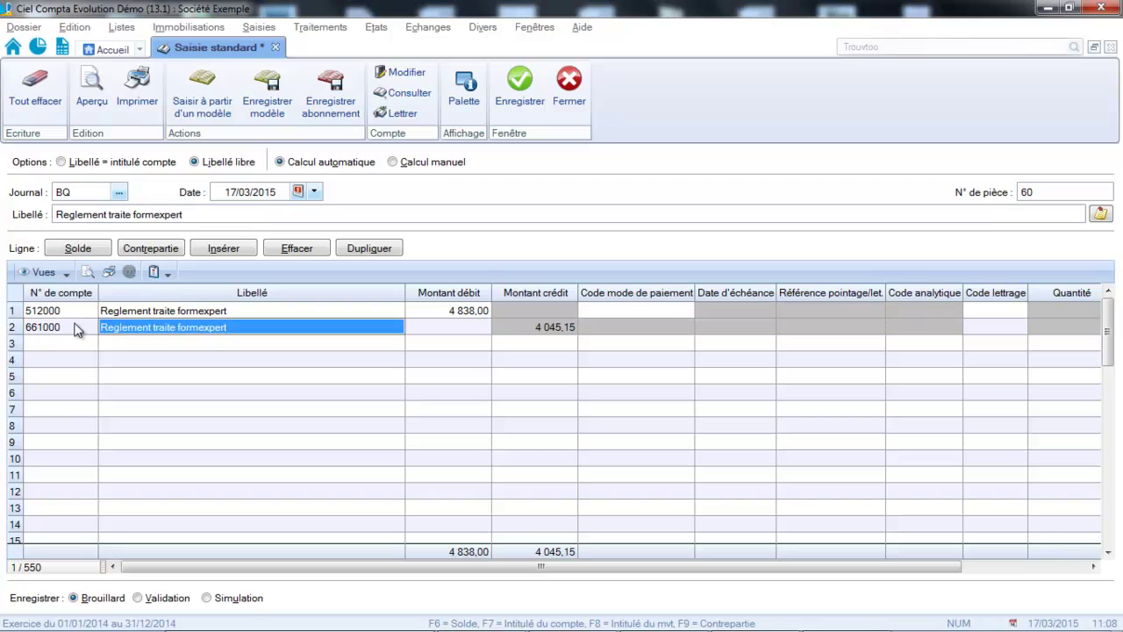
{"action": "key", "text": "Return"}
{"action": "left_click", "coordinate": [427, 327]}
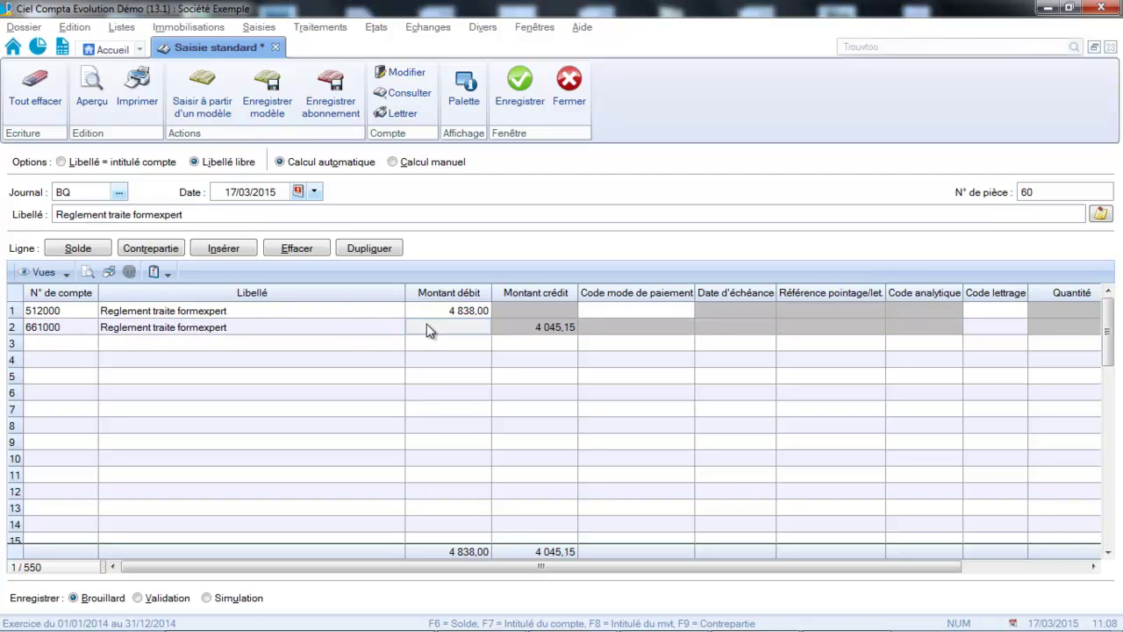
{"action": "type", "text": "150"}
{"action": "key", "text": "Return"}
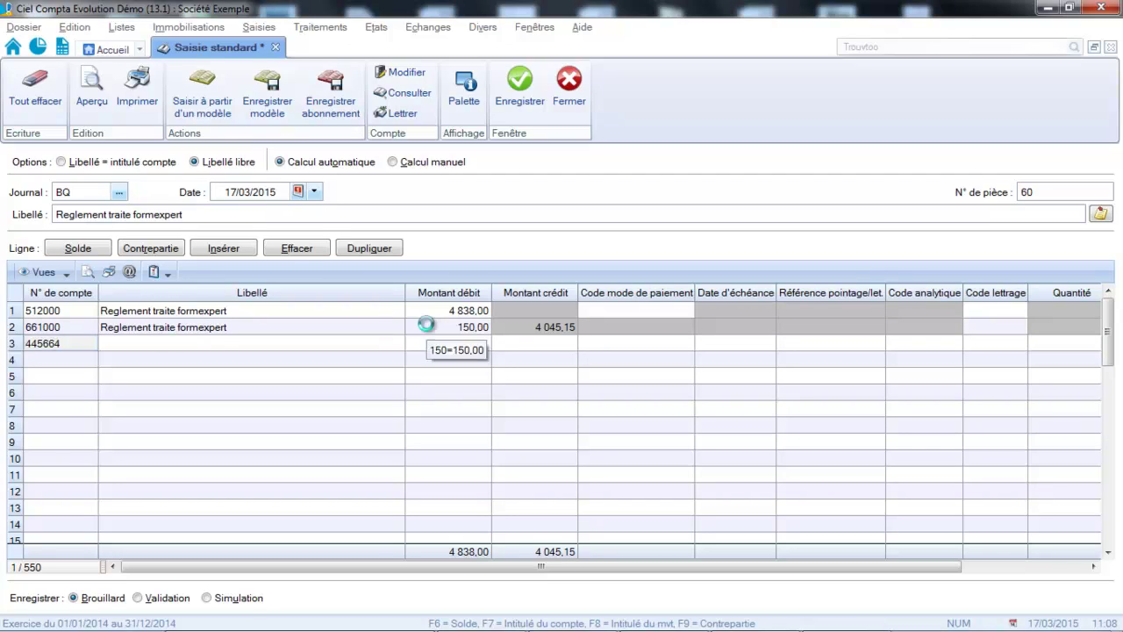
Replace the proposed account on line 3 with 627000, keep the label and set the debit to 10
{"action": "type", "text": "627000"}
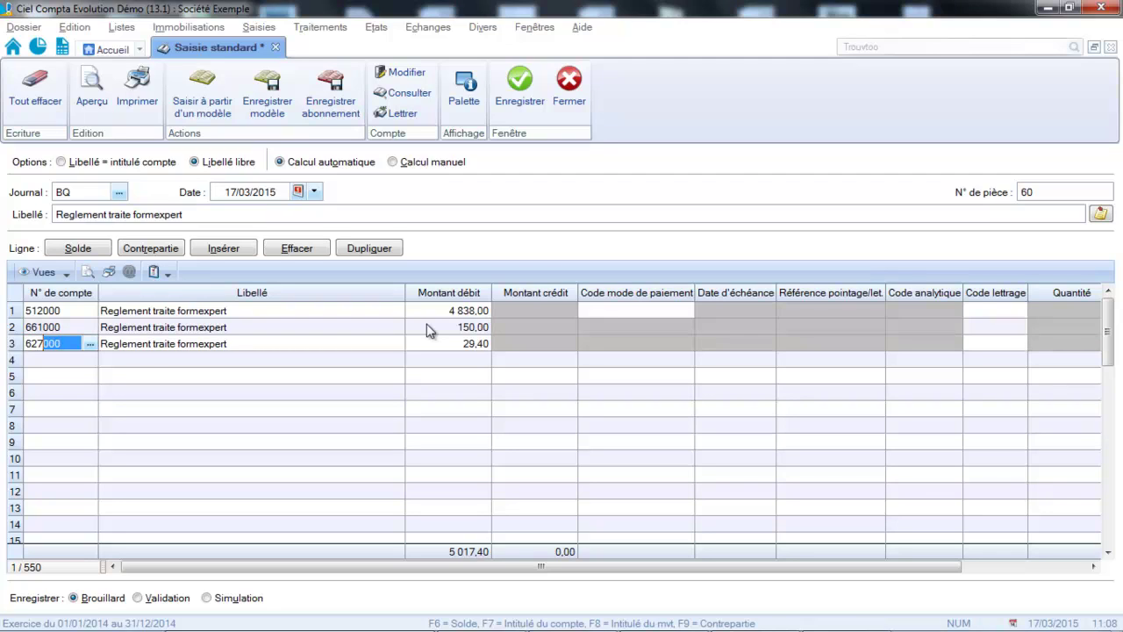
{"action": "key", "text": "Return"}
{"action": "key", "text": "Return"}
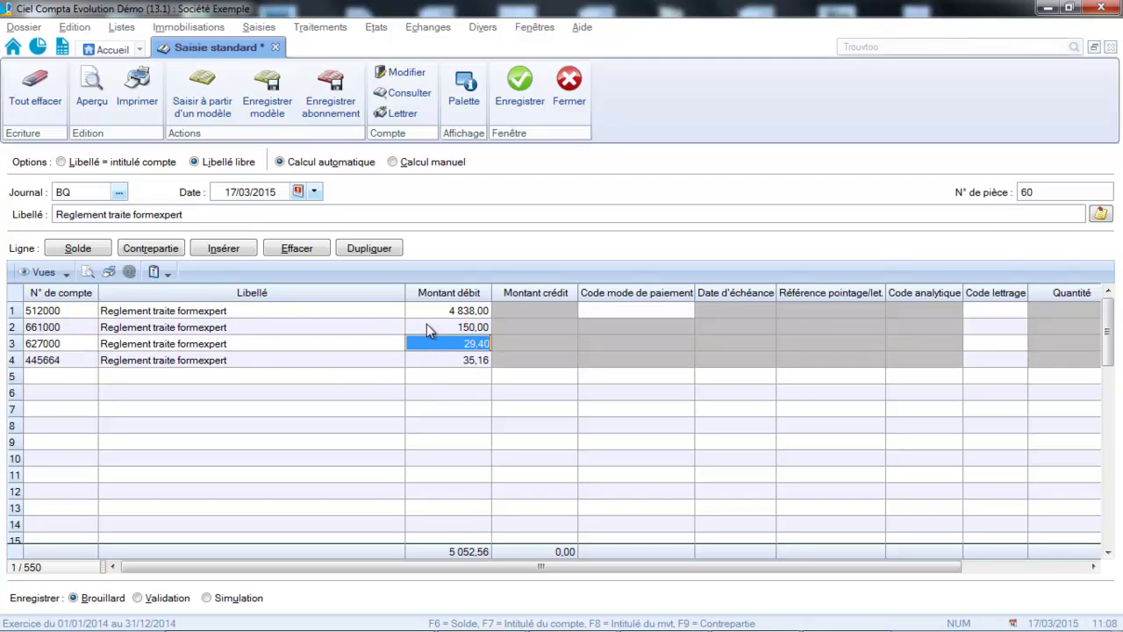
{"action": "type", "text": "10"}
{"action": "key", "text": "Return"}
Keep the proposed account 445664 and label on line 4 and set its debit to 2
{"action": "key", "text": "Return"}
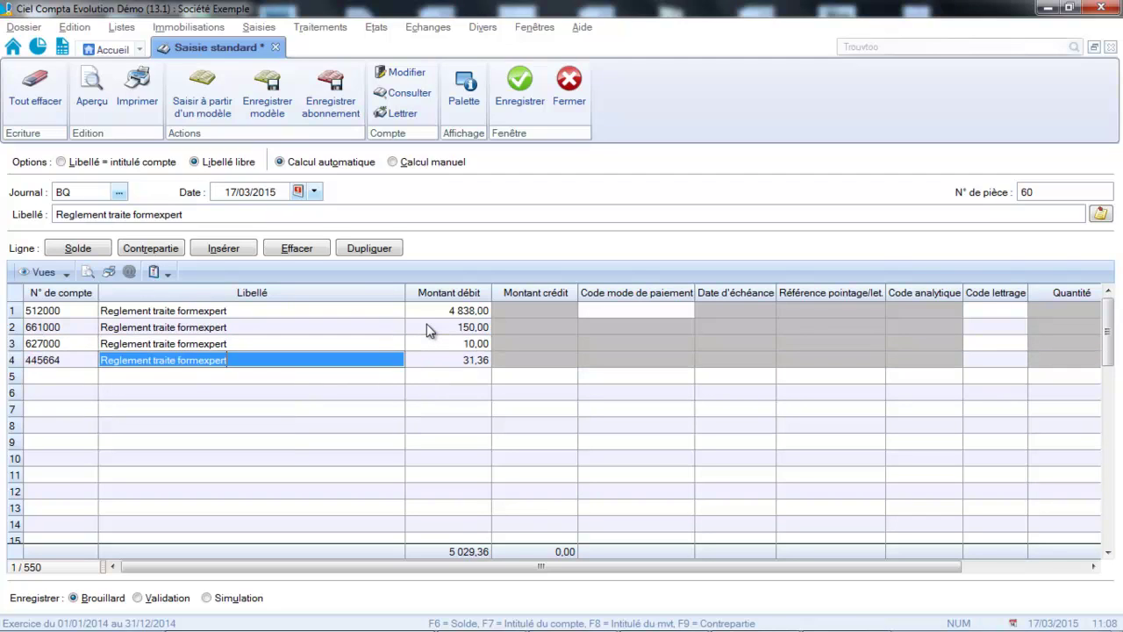
{"action": "key", "text": "Return"}
{"action": "type", "text": "2"}
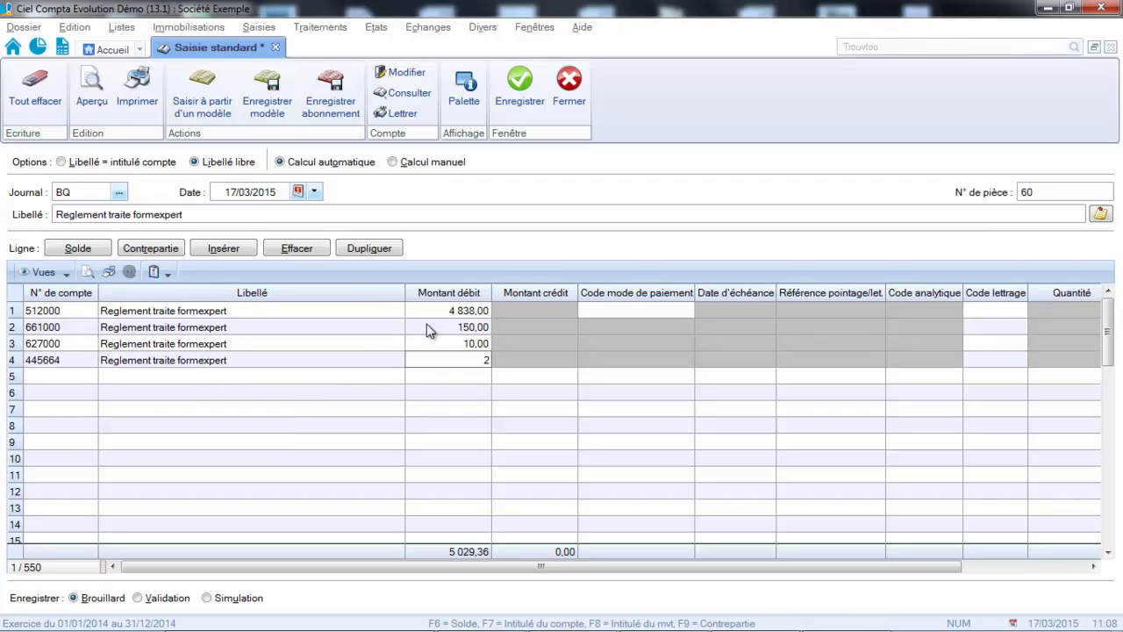
{"action": "key", "text": "Return"}
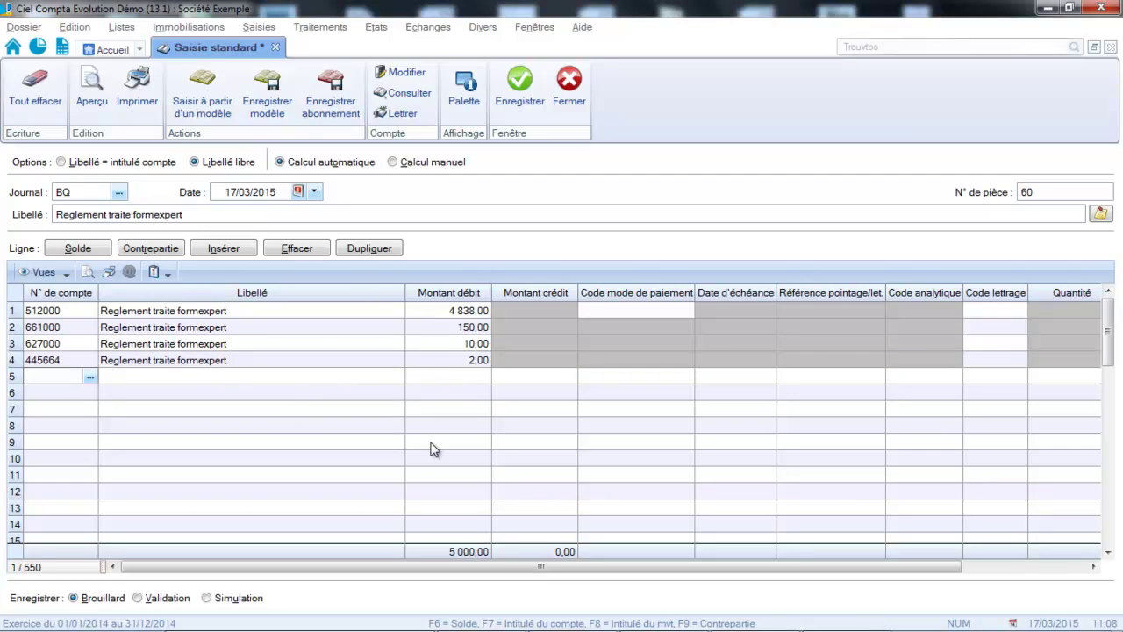
Fill line 5 with account 411000, the entry's label and a credit of 5000
{"action": "type", "text": "411000"}
{"action": "key", "text": "Return"}
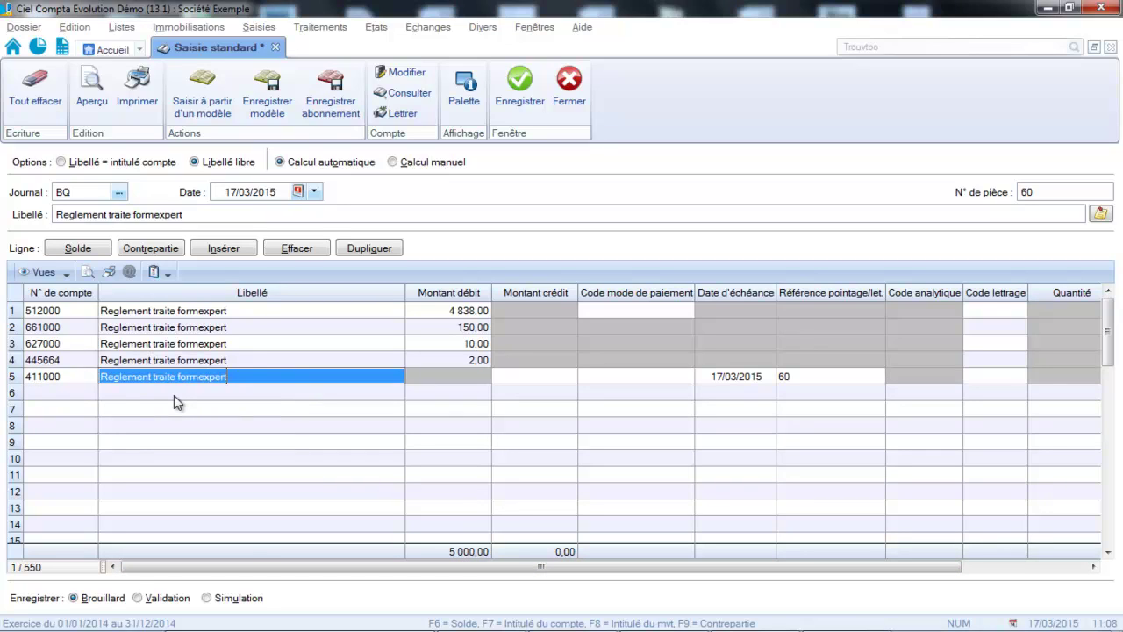
{"action": "key", "text": "Return"}
{"action": "type", "text": "5000"}
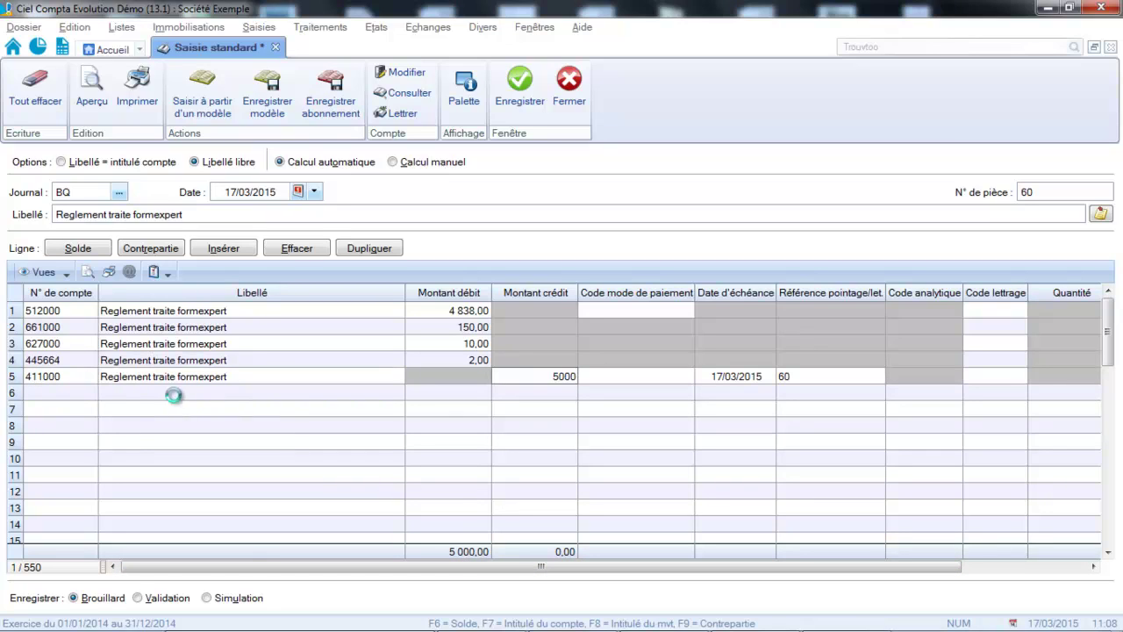
{"action": "key", "text": "Return"}
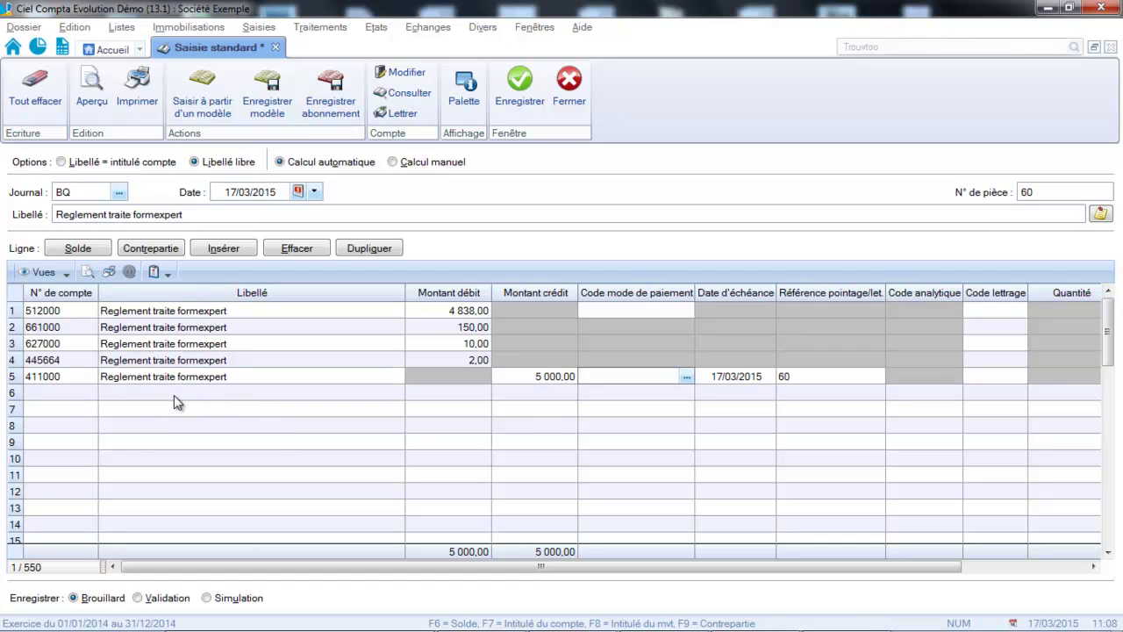